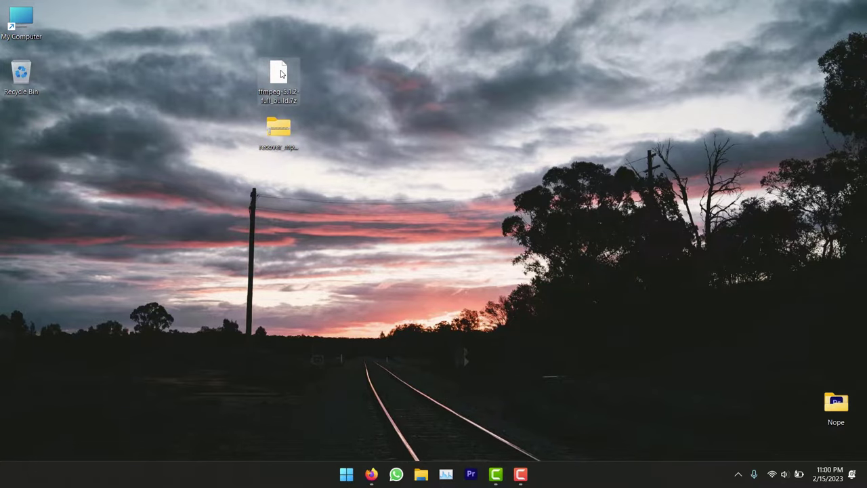
Open the ffmpeg-5.1.2-full_build.7z archive from the desktop with 7-Zip File Manager.
{"action": "right_click", "coordinate": [282, 73]}
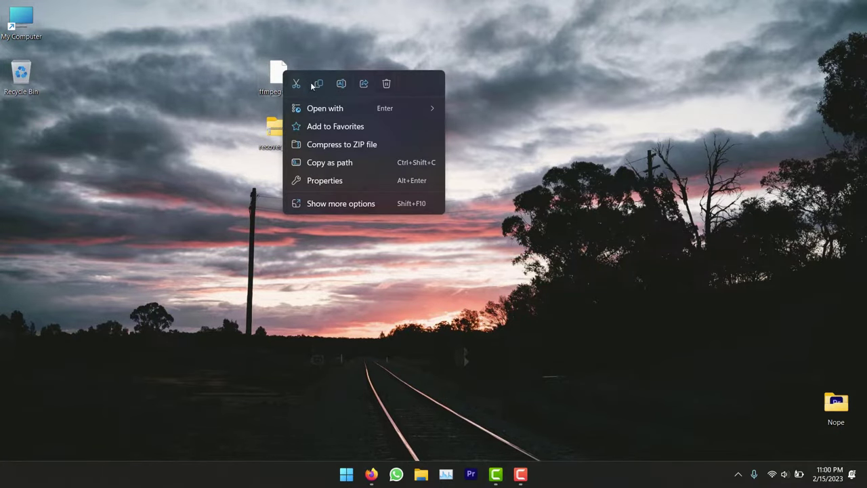
{"action": "mouse_move", "coordinate": [326, 108]}
{"action": "left_click", "coordinate": [458, 112]}
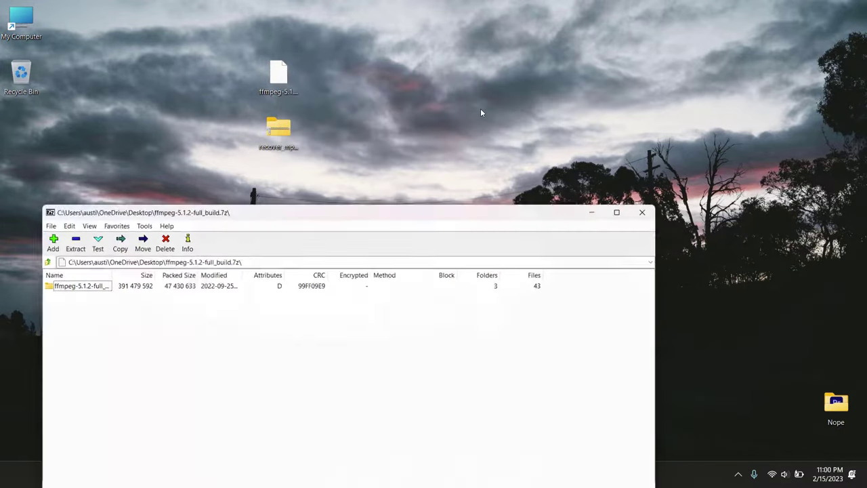
Extract the ffmpeg-5.1.2-full_build folder into a newly made folder on the desktop and check the extracted contents.
{"action": "left_click", "coordinate": [67, 285]}
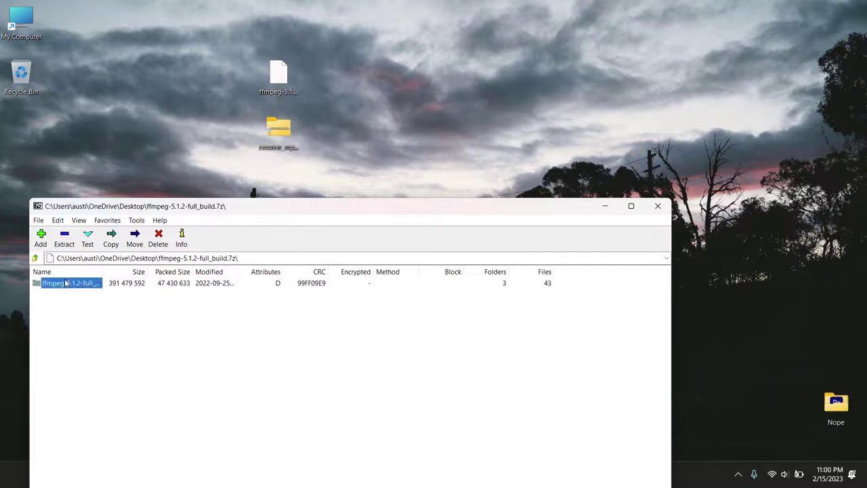
{"action": "left_click", "coordinate": [65, 247]}
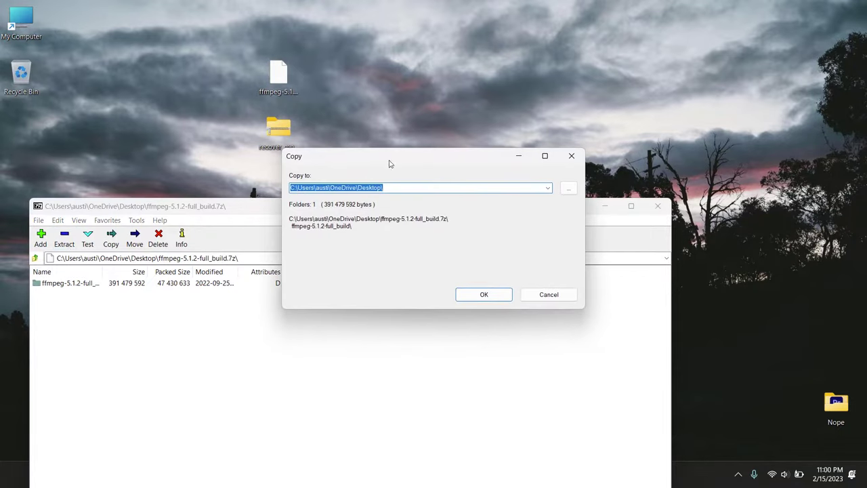
{"action": "left_click", "coordinate": [569, 189]}
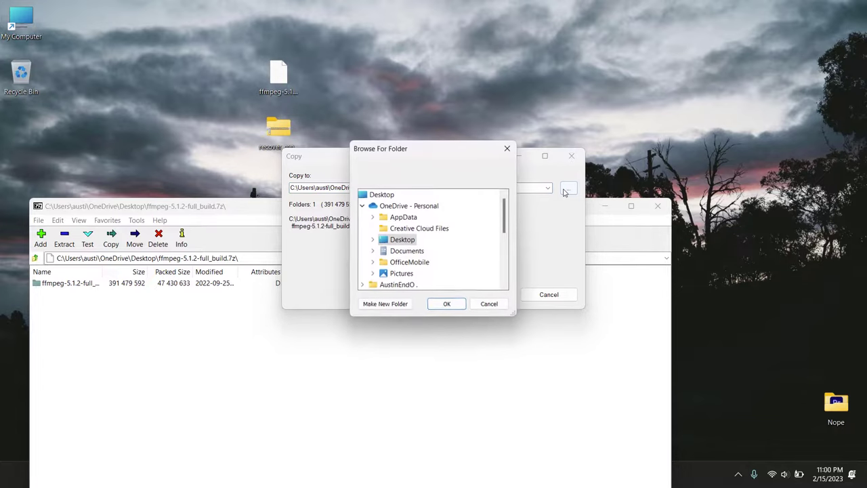
{"action": "left_click", "coordinate": [388, 306]}
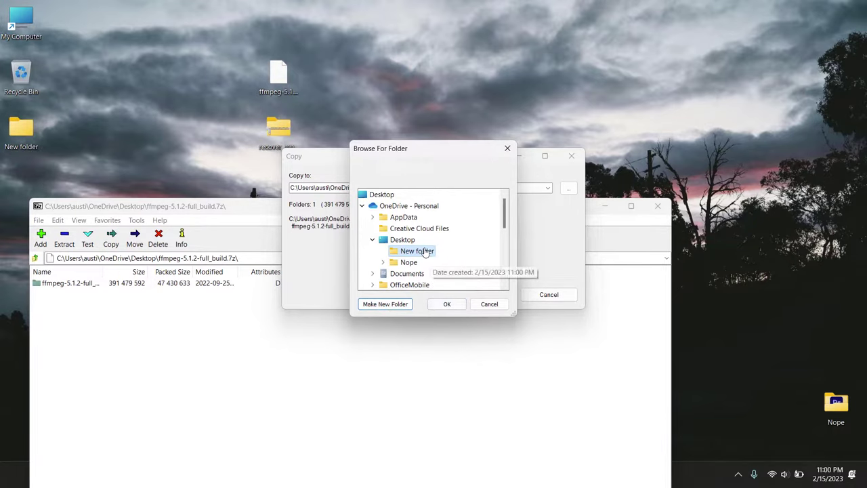
{"action": "left_click", "coordinate": [447, 304]}
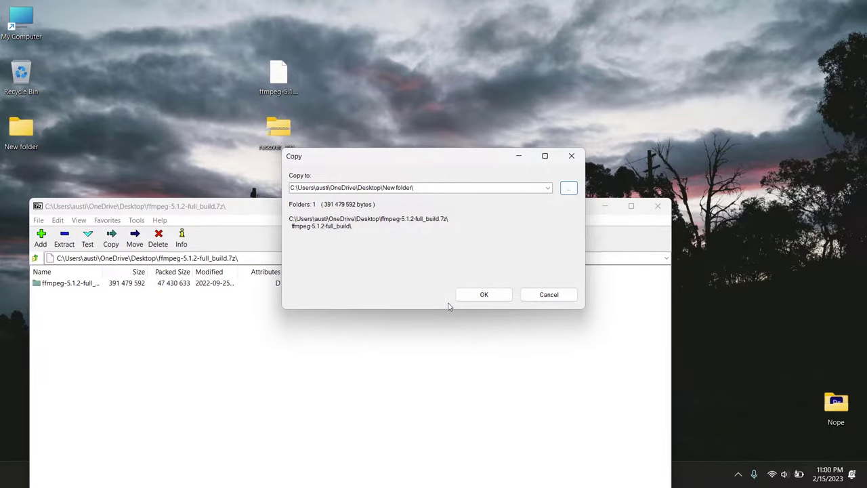
{"action": "left_click", "coordinate": [485, 295]}
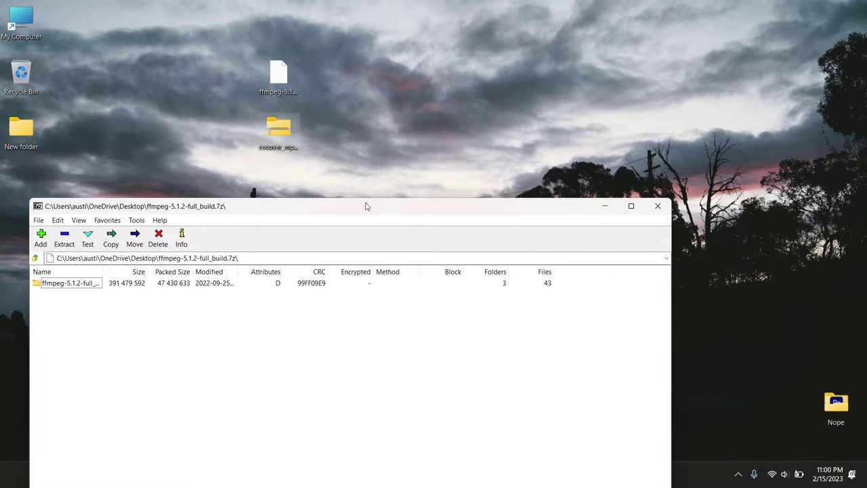
{"action": "left_click", "coordinate": [658, 207]}
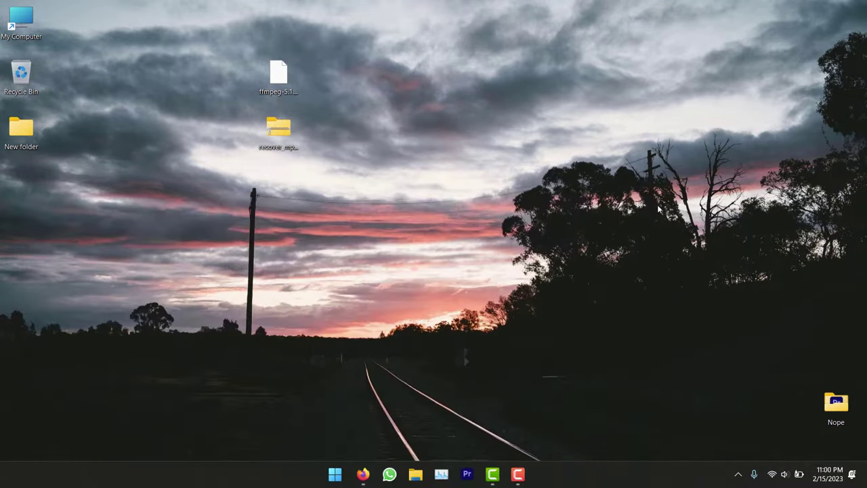
{"action": "double_click", "coordinate": [22, 144]}
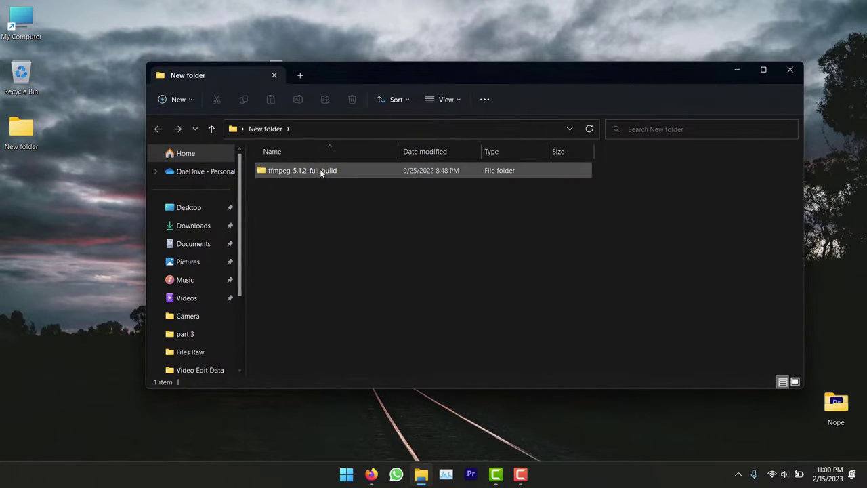
{"action": "left_click", "coordinate": [782, 76]}
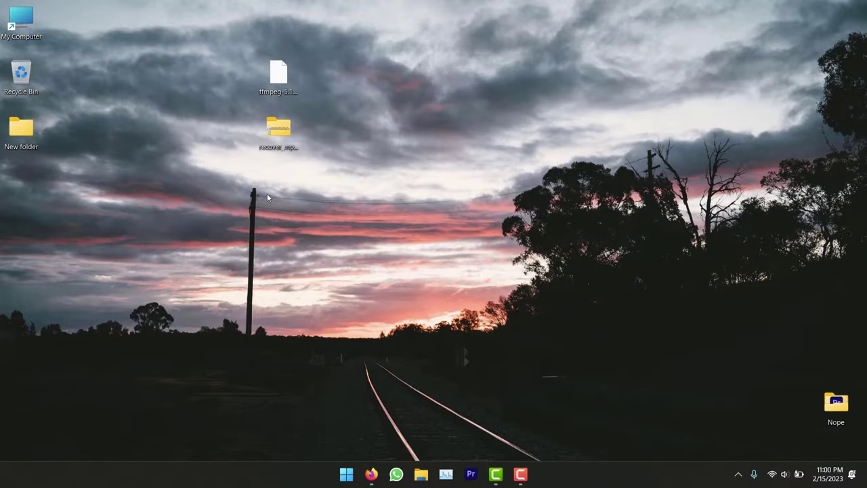
Open the recover_mp4 zip archive on the desktop with 7-Zip File Manager, just once.
{"action": "right_click", "coordinate": [272, 137]}
{"action": "mouse_move", "coordinate": [325, 190]}
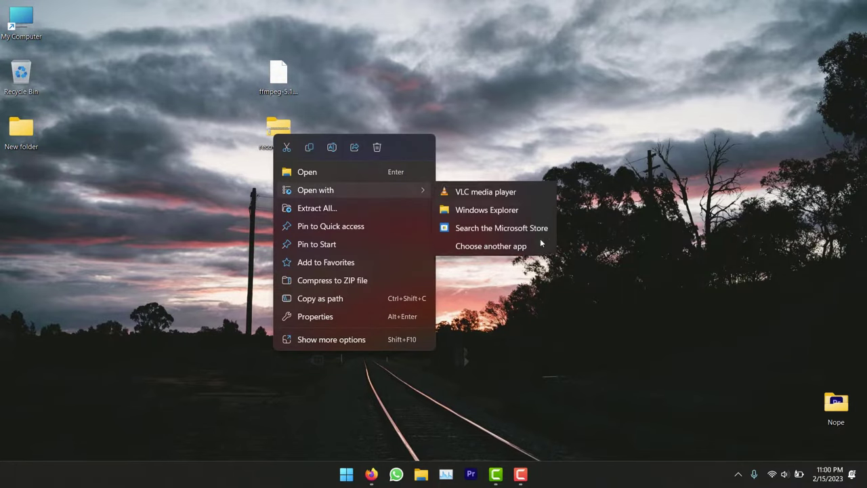
{"action": "left_click", "coordinate": [509, 248]}
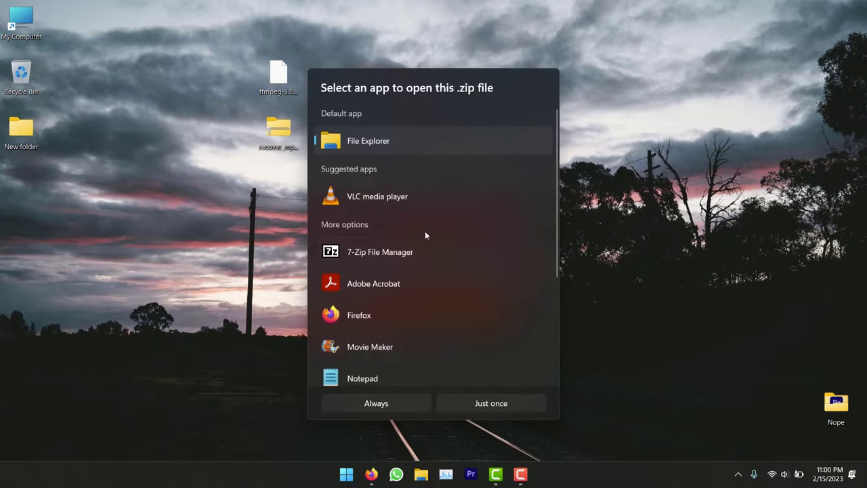
{"action": "left_click", "coordinate": [367, 252]}
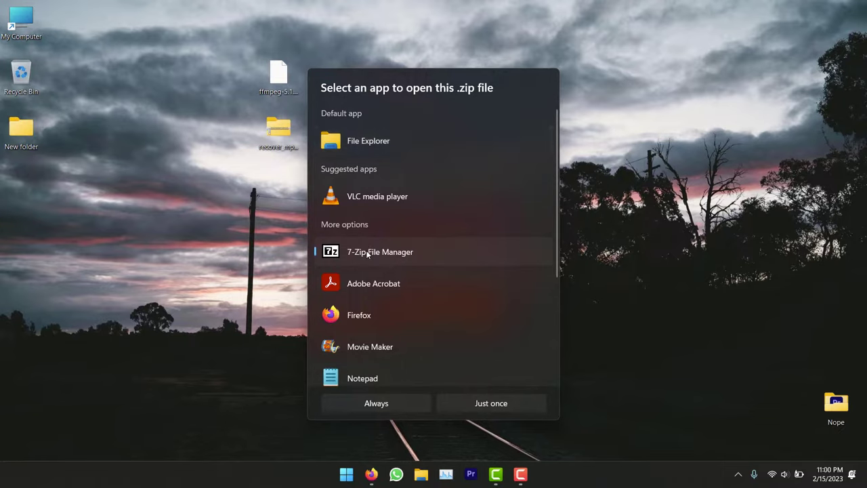
{"action": "left_click", "coordinate": [475, 404]}
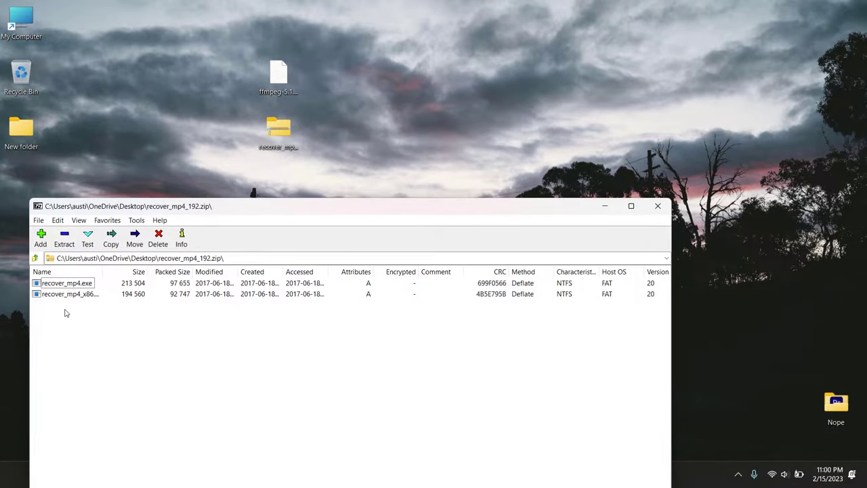
Extract both recover_mp4.exe and recover_mp4_x86.exe into New folder on the desktop and close the archive.
{"action": "left_click", "coordinate": [66, 294]}
{"action": "left_click", "coordinate": [66, 285], "text": "shift"}
{"action": "left_click", "coordinate": [65, 240]}
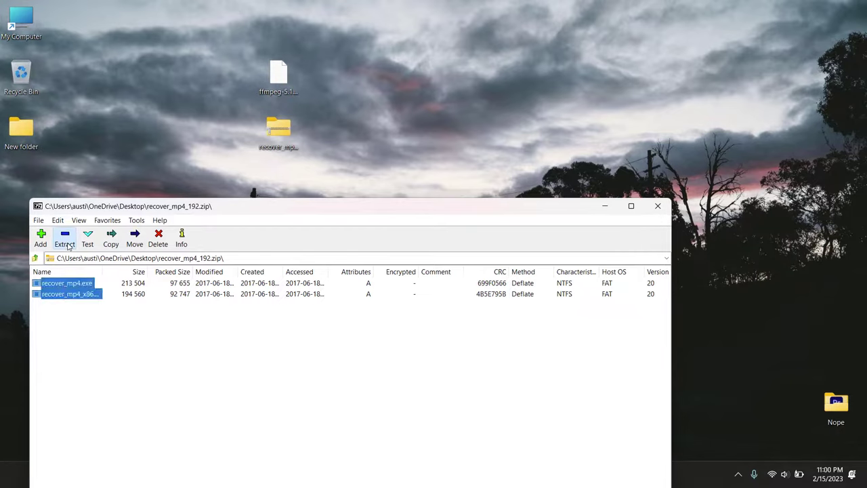
{"action": "left_click", "coordinate": [568, 190]}
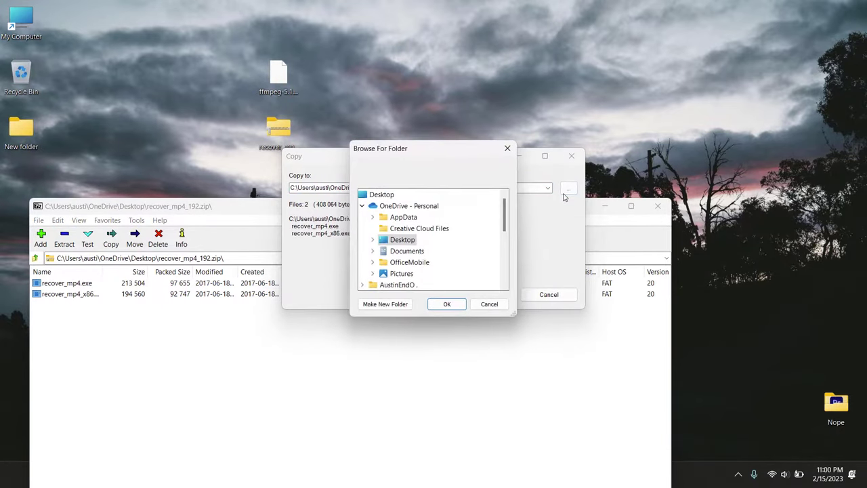
{"action": "left_click", "coordinate": [373, 241]}
{"action": "double_click", "coordinate": [415, 250]}
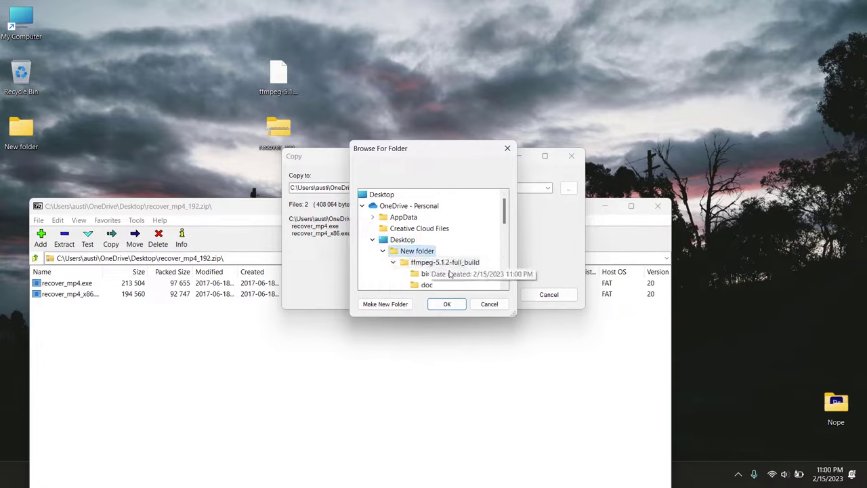
{"action": "left_click", "coordinate": [456, 308]}
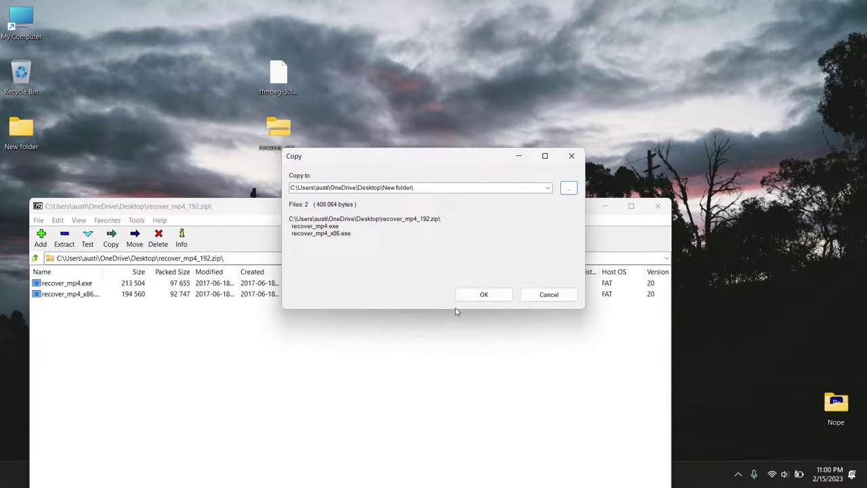
{"action": "left_click", "coordinate": [481, 295]}
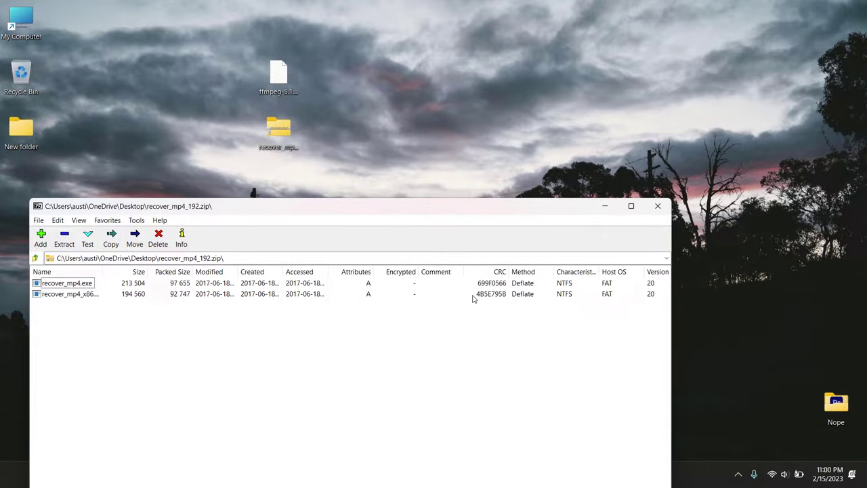
{"action": "left_click", "coordinate": [658, 206]}
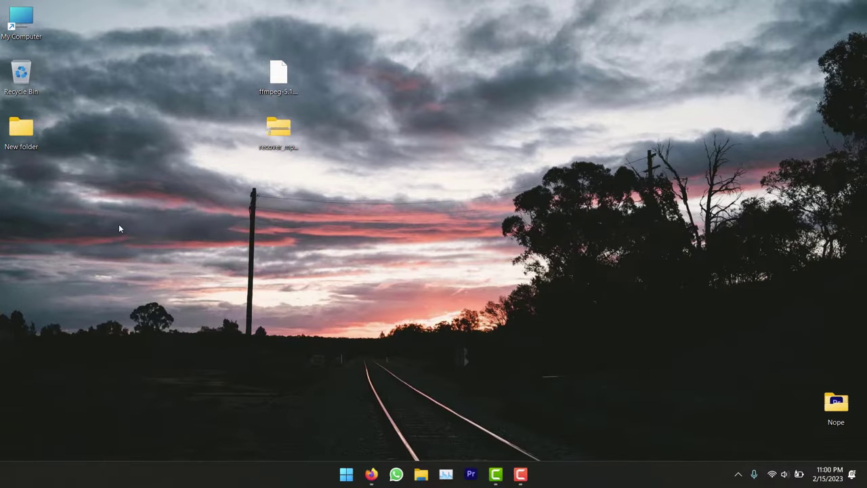
Move the recover_mp4 and recover_mp4_x86 applications from New folder into the bin folder of ffmpeg-5.1.2-full_build.
{"action": "double_click", "coordinate": [19, 143]}
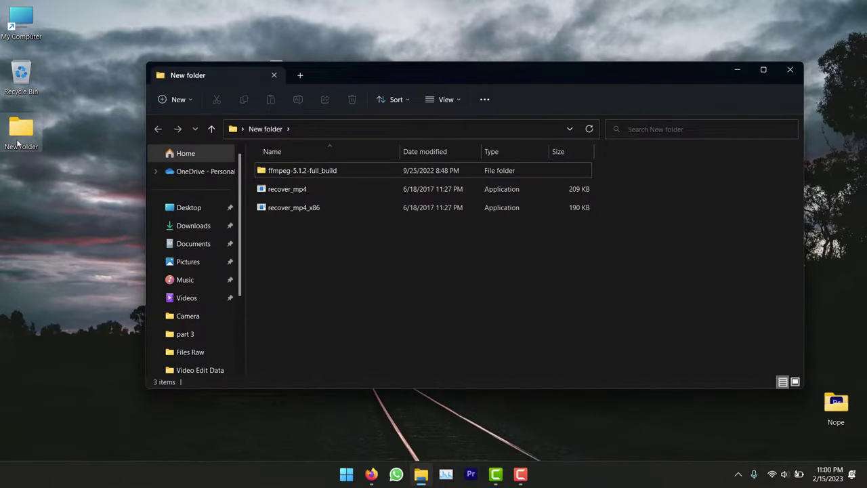
{"action": "left_click", "coordinate": [293, 210]}
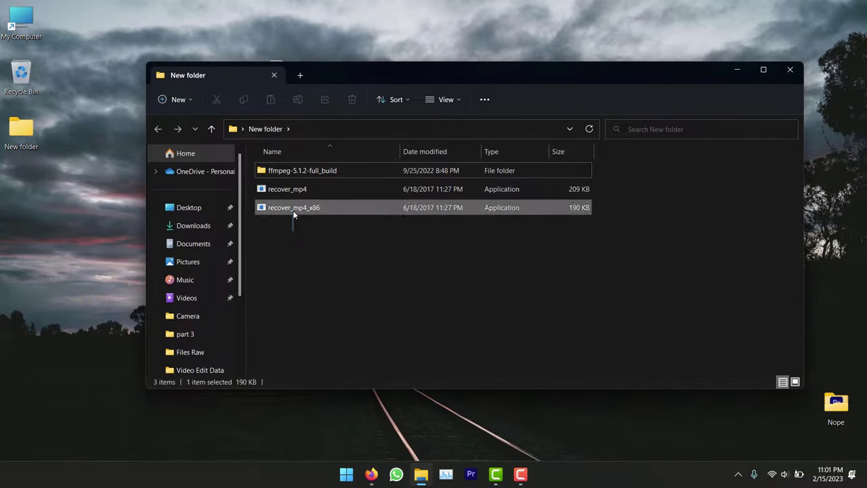
{"action": "left_click", "coordinate": [295, 195], "text": "ctrl"}
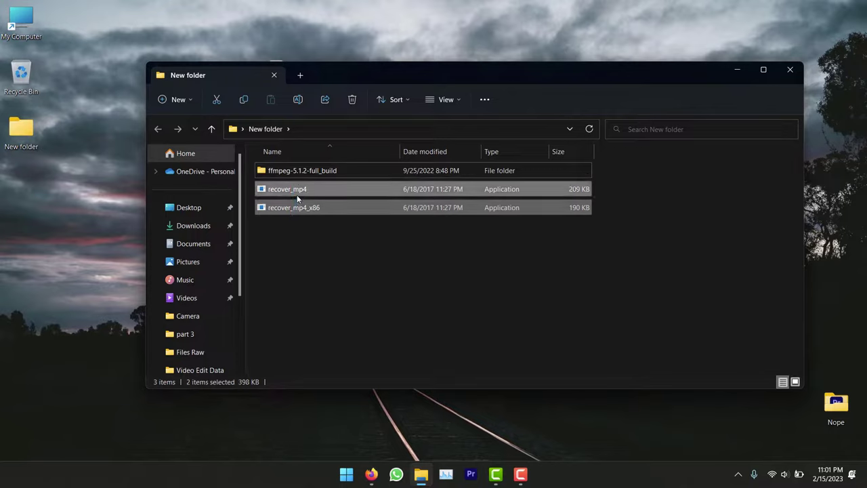
{"action": "right_click", "coordinate": [297, 195]}
{"action": "left_click", "coordinate": [313, 211]}
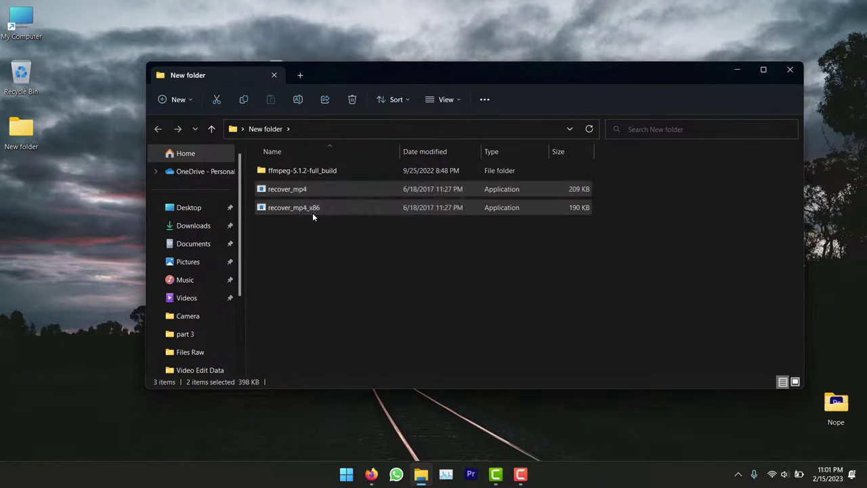
{"action": "double_click", "coordinate": [312, 174]}
{"action": "double_click", "coordinate": [299, 173]}
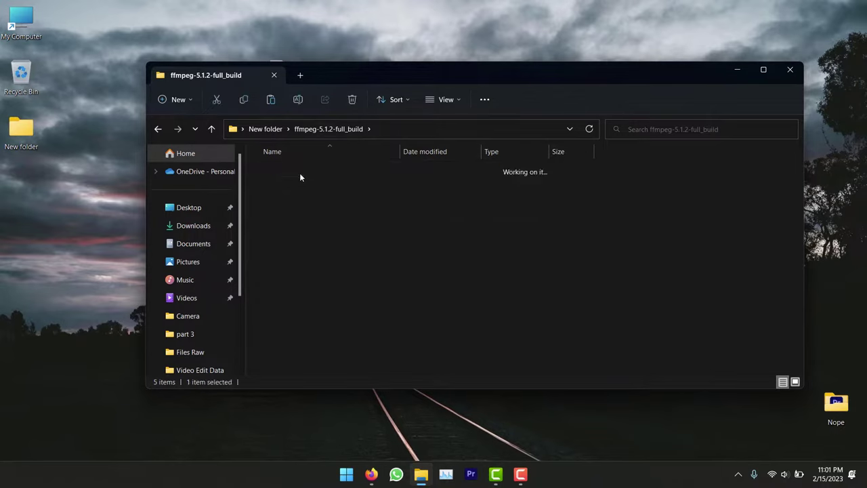
{"action": "right_click", "coordinate": [327, 268]}
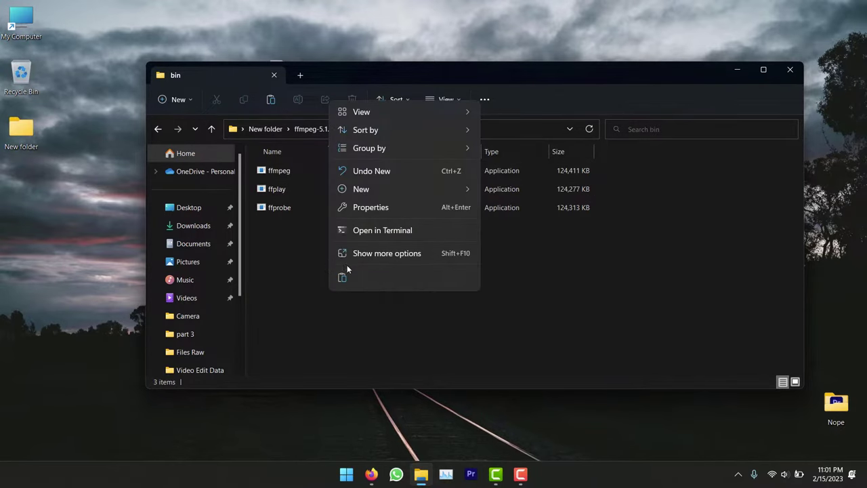
{"action": "left_click", "coordinate": [344, 277]}
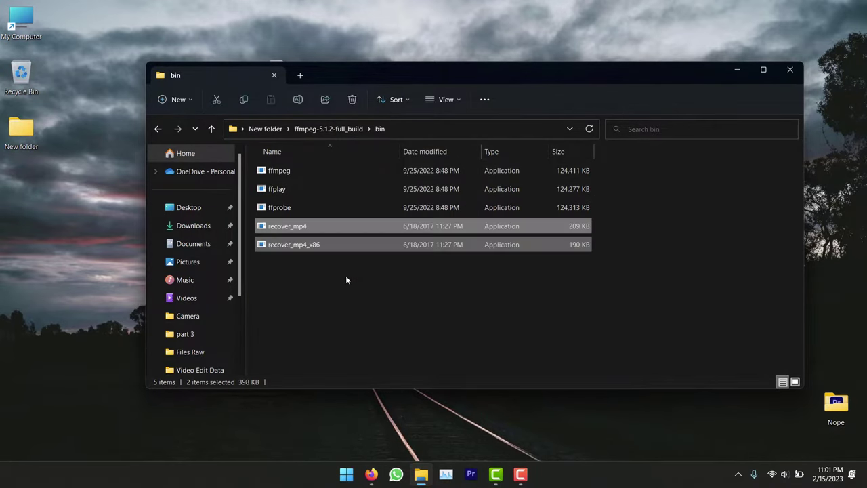
{"action": "left_click", "coordinate": [790, 69]}
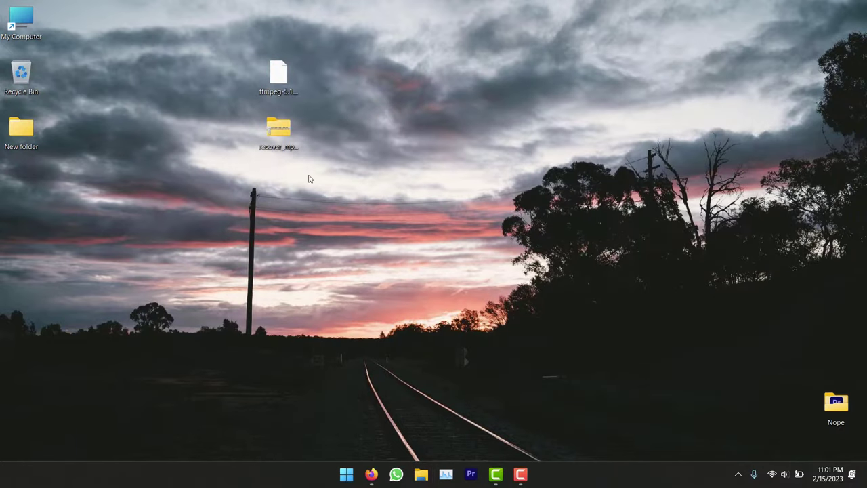
Rename New folder on the desktop to Fix.
{"action": "left_click", "coordinate": [21, 147]}
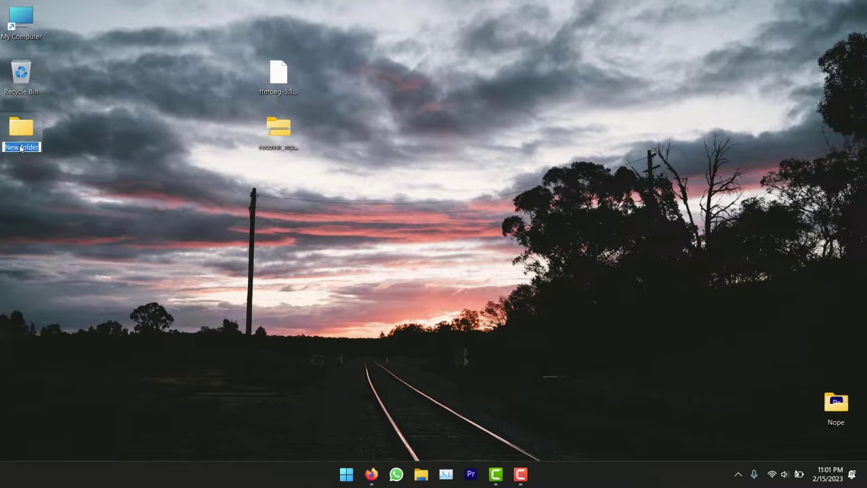
{"action": "type", "text": "s"}
{"action": "key", "text": "Return"}
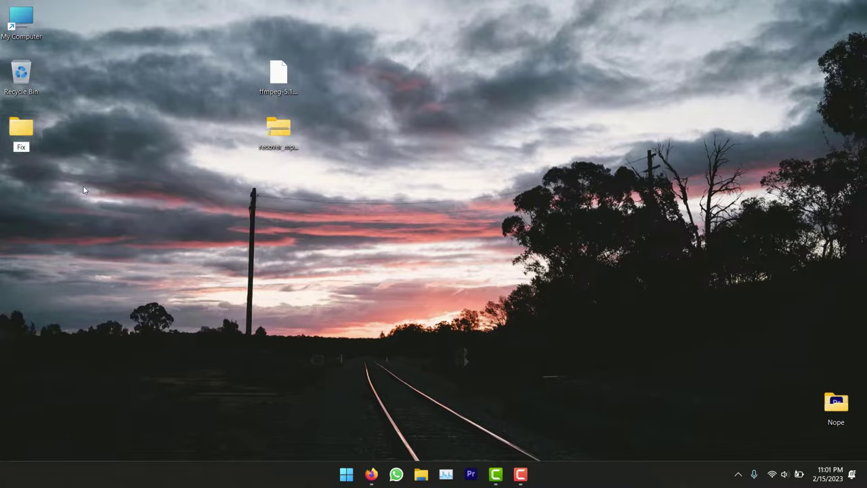
Move the Fix folder from the desktop to the root of the AustinEndO (E:) drive.
{"action": "right_click", "coordinate": [20, 145]}
{"action": "left_click", "coordinate": [32, 154]}
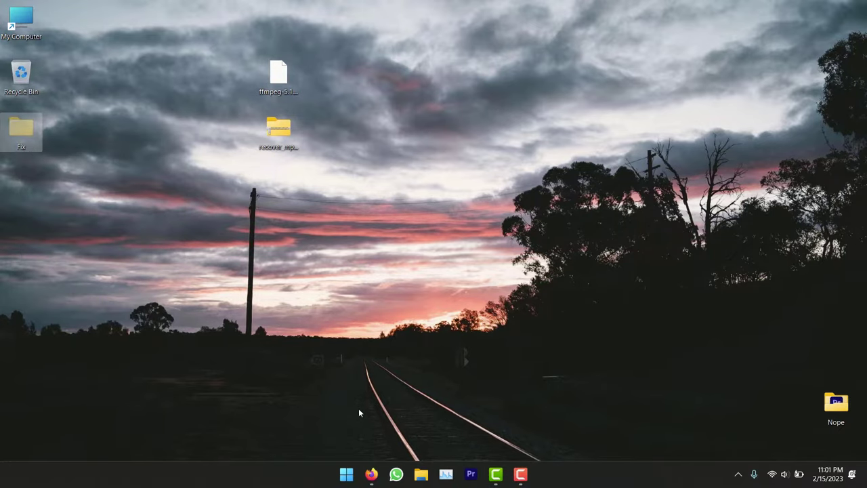
{"action": "left_click", "coordinate": [346, 475]}
{"action": "left_click", "coordinate": [346, 475]}
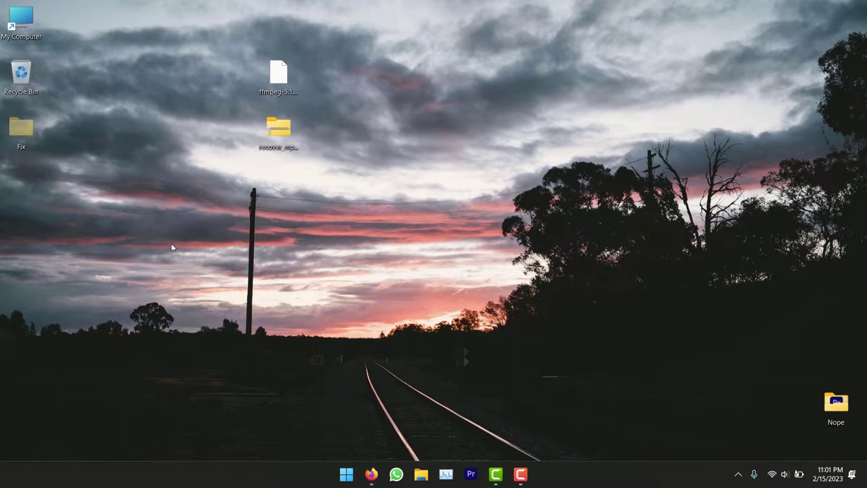
{"action": "double_click", "coordinate": [21, 21]}
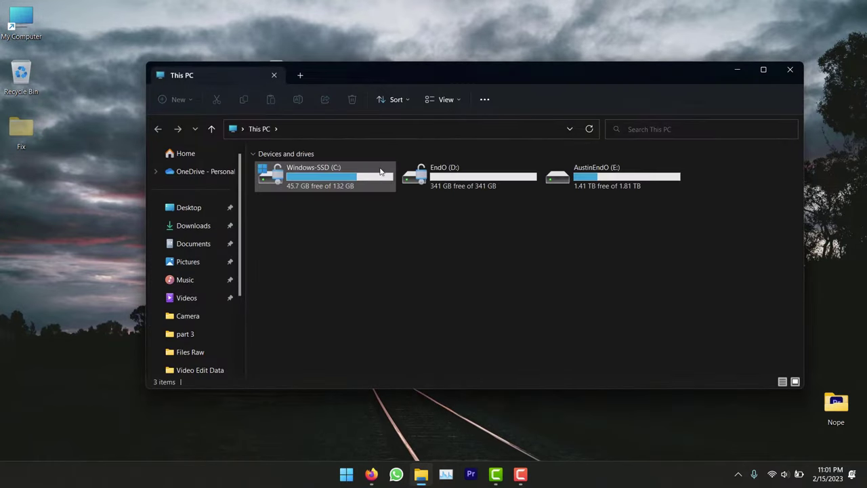
{"action": "double_click", "coordinate": [600, 190]}
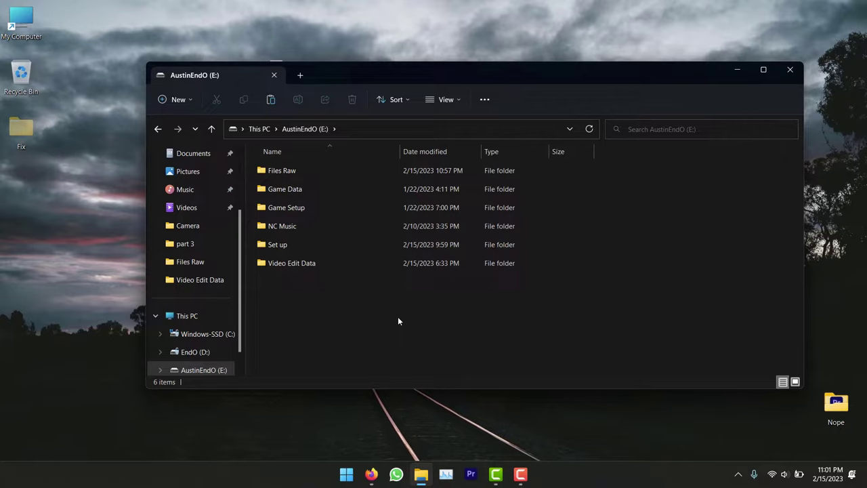
{"action": "key", "text": "ctrl+v"}
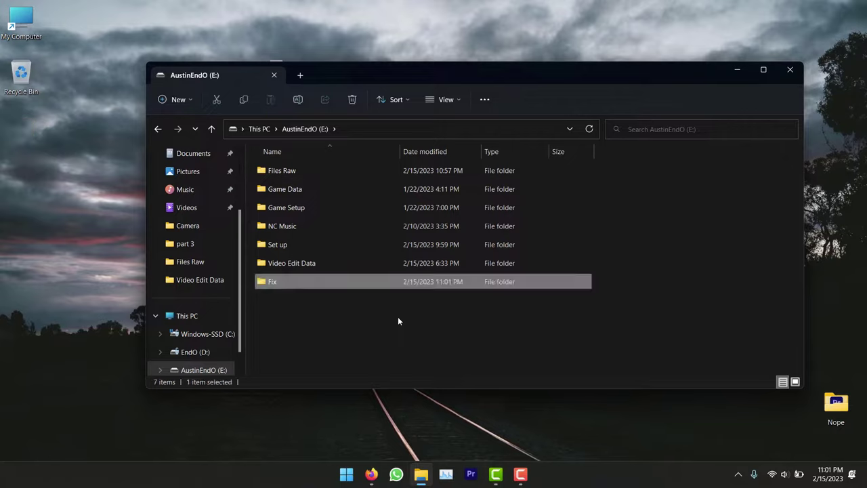
{"action": "left_click", "coordinate": [320, 327]}
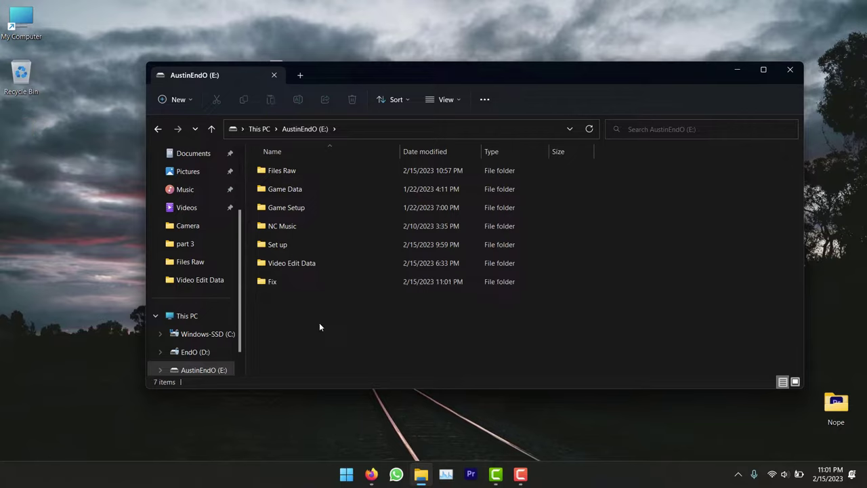
Refresh the E: drive's folder listing.
{"action": "key", "text": "F4"}
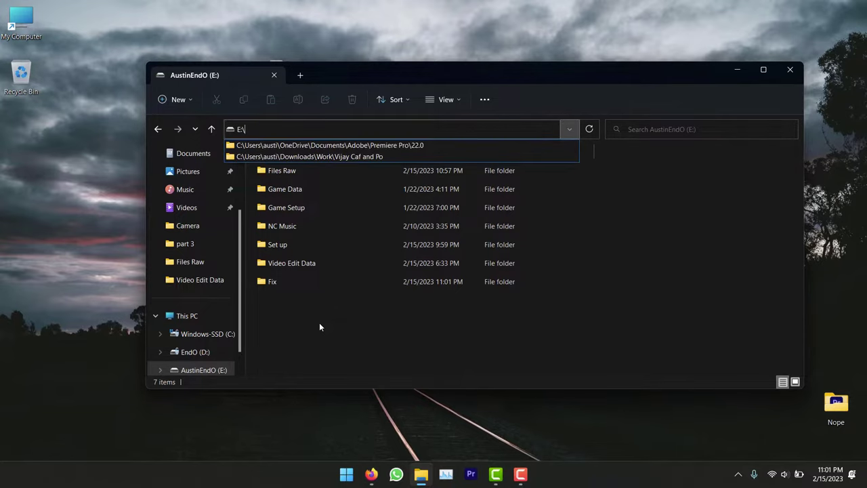
{"action": "key", "text": "Escape"}
{"action": "right_click", "coordinate": [320, 322]}
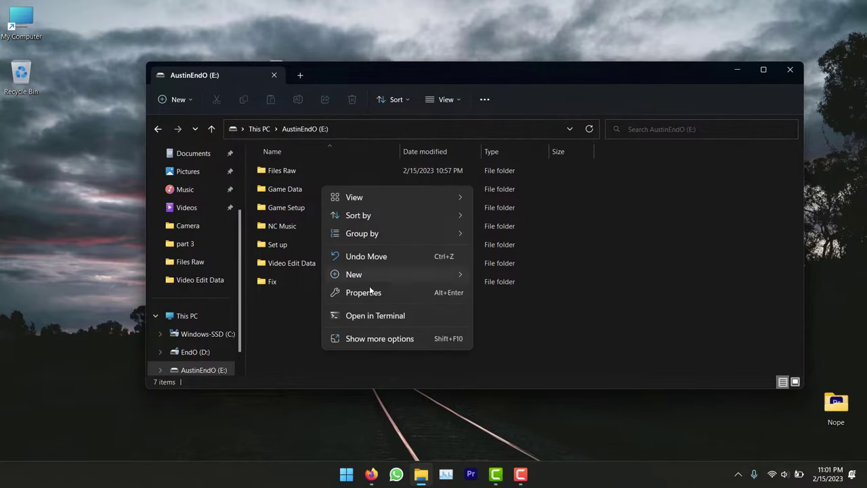
{"action": "left_click", "coordinate": [367, 339]}
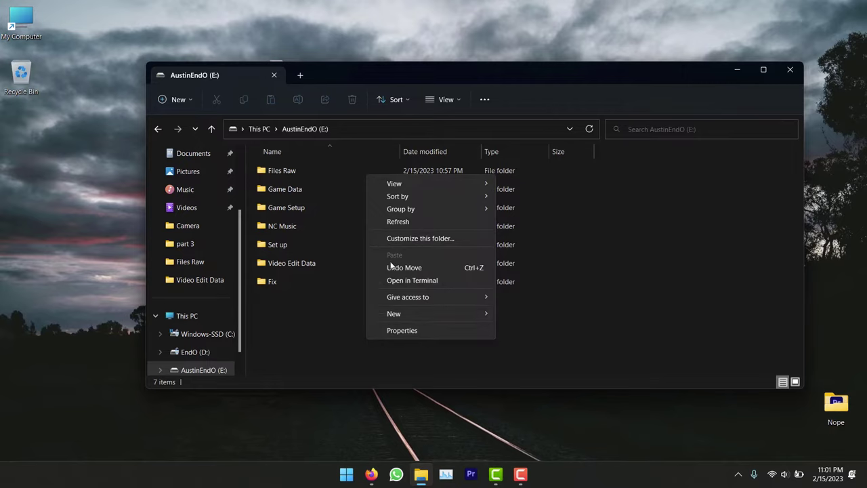
{"action": "left_click", "coordinate": [399, 222]}
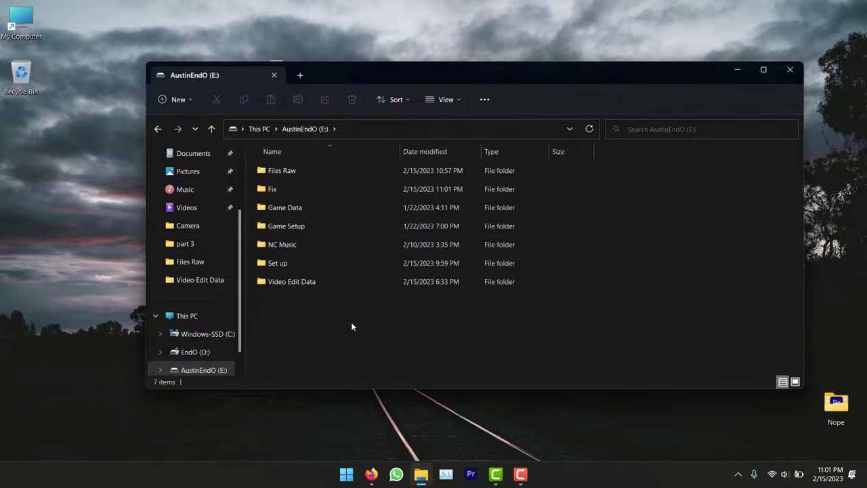
Copy the corrupted video VID_20230131_211313 from the Files Raw folder on E: to the clipboard.
{"action": "double_click", "coordinate": [327, 177]}
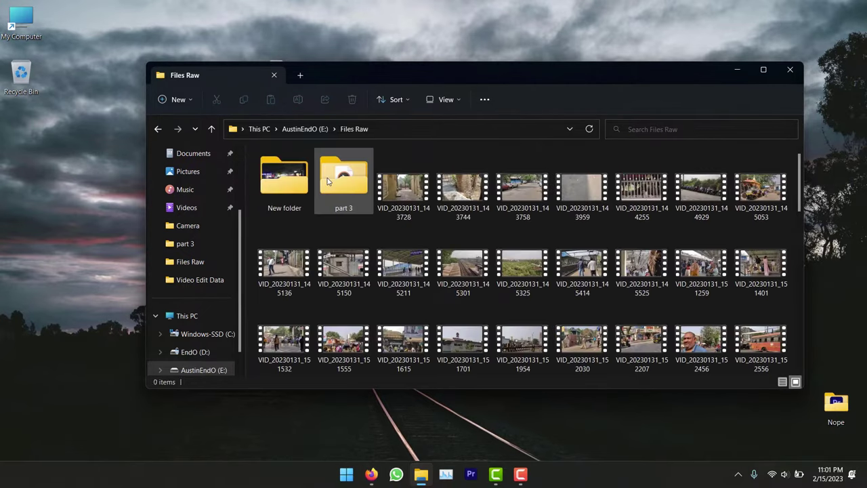
{"action": "scroll", "coordinate": [419, 315], "scroll_direction": "down", "scroll_amount": 10}
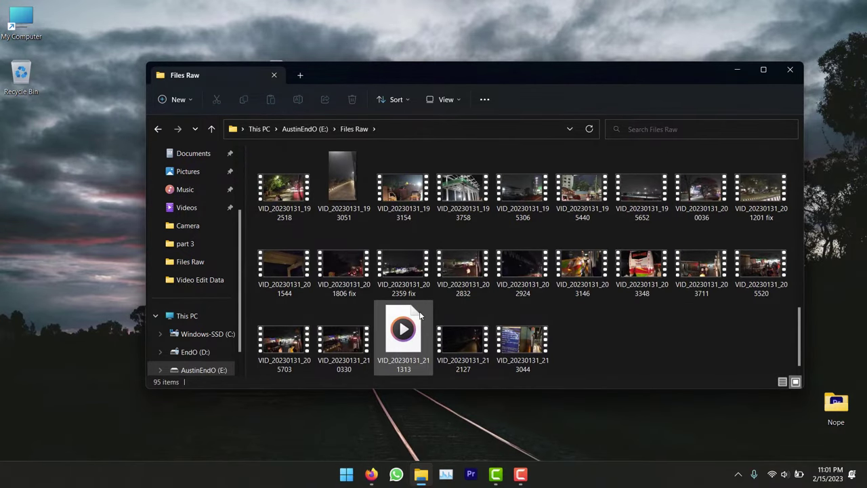
{"action": "left_click", "coordinate": [400, 336]}
{"action": "right_click", "coordinate": [402, 337]}
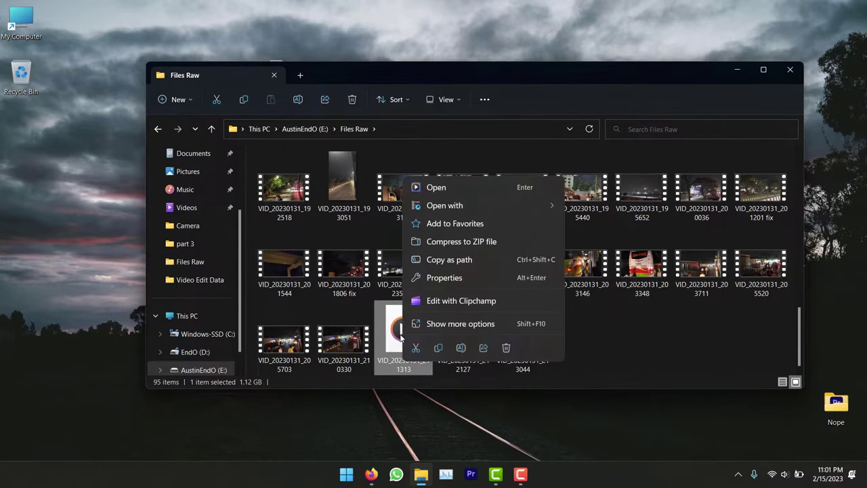
{"action": "key", "text": "Escape"}
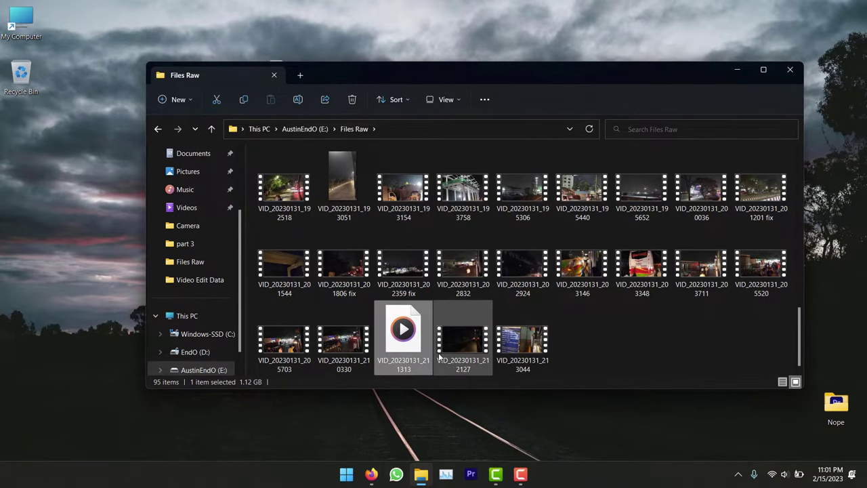
Paste the copied video into the bin folder of ffmpeg-5.1.2-full_build inside Fix on the E: drive.
{"action": "left_click", "coordinate": [306, 128]}
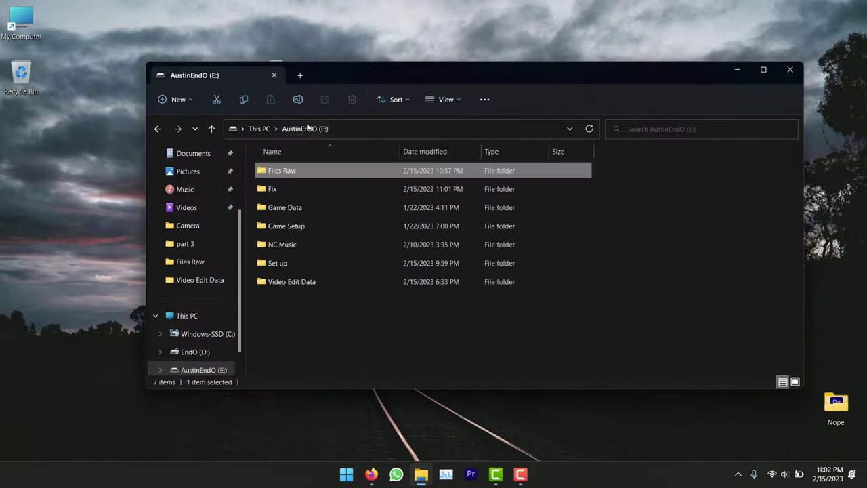
{"action": "double_click", "coordinate": [286, 192]}
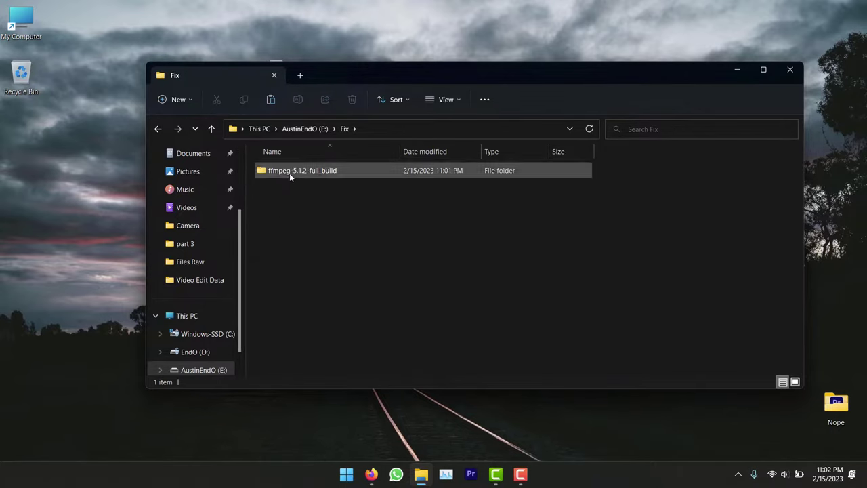
{"action": "double_click", "coordinate": [289, 173]}
{"action": "double_click", "coordinate": [289, 173]}
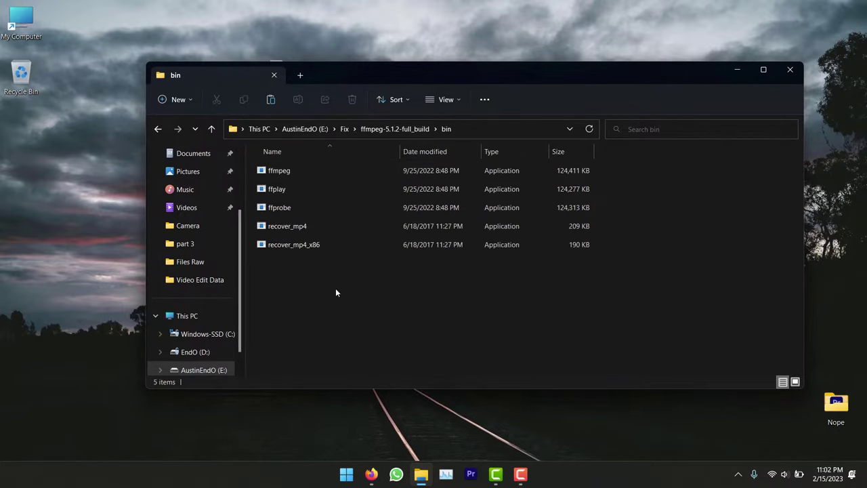
{"action": "key", "text": "ctrl+v"}
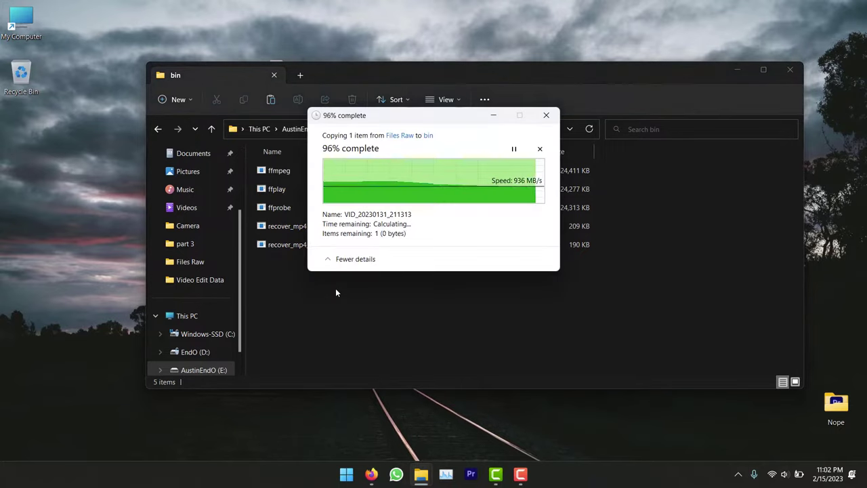
Try to play VID_20230131_211313 from the bin folder in Media Player and close the player.
{"action": "left_click", "coordinate": [317, 266]}
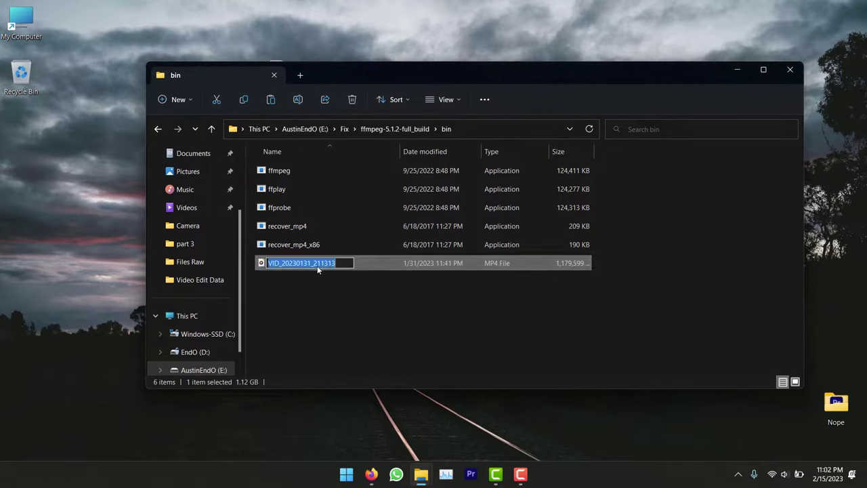
{"action": "left_click", "coordinate": [334, 295]}
{"action": "double_click", "coordinate": [339, 262]}
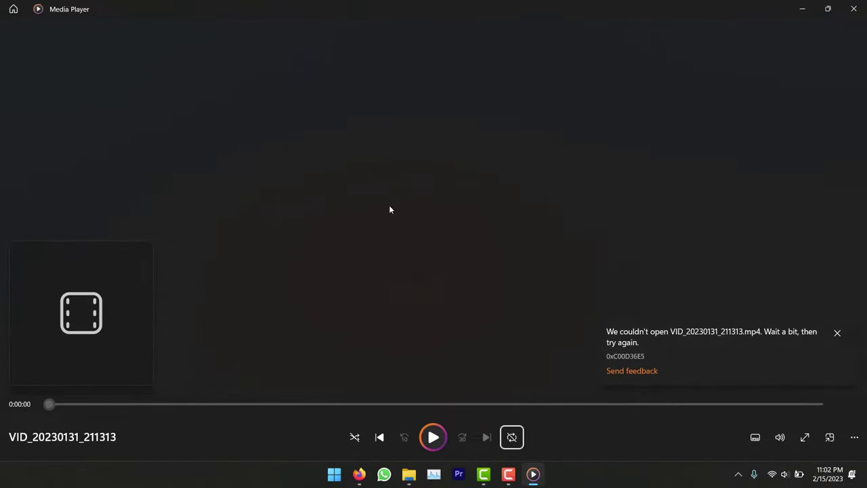
{"action": "left_click", "coordinate": [854, 10]}
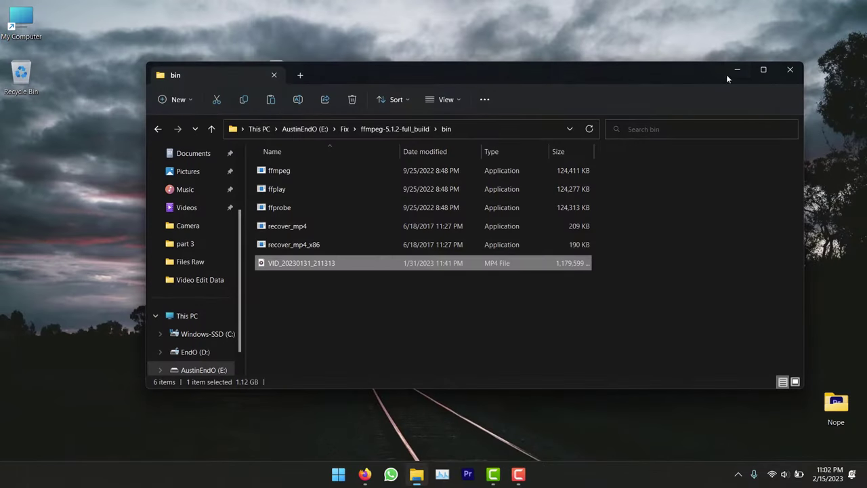
Rename the VID_20230131_211313 video in the bin folder as bad.
{"action": "left_click", "coordinate": [335, 265]}
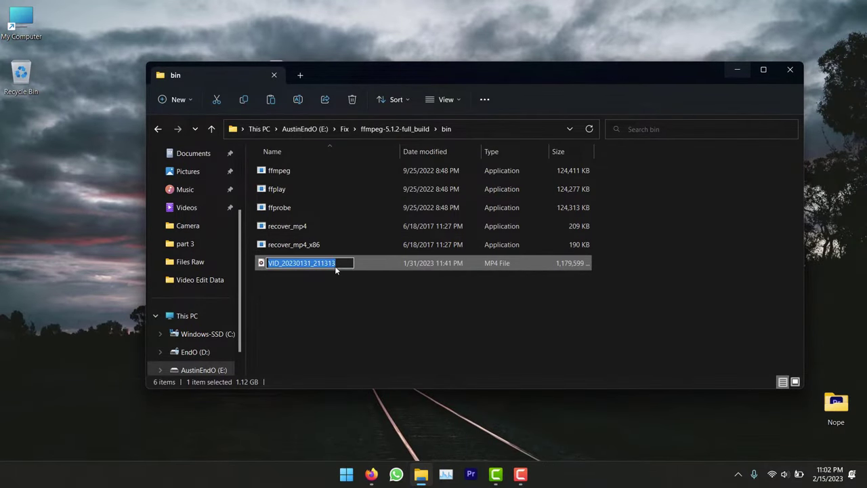
{"action": "type", "text": "bad"}
{"action": "left_click", "coordinate": [352, 298]}
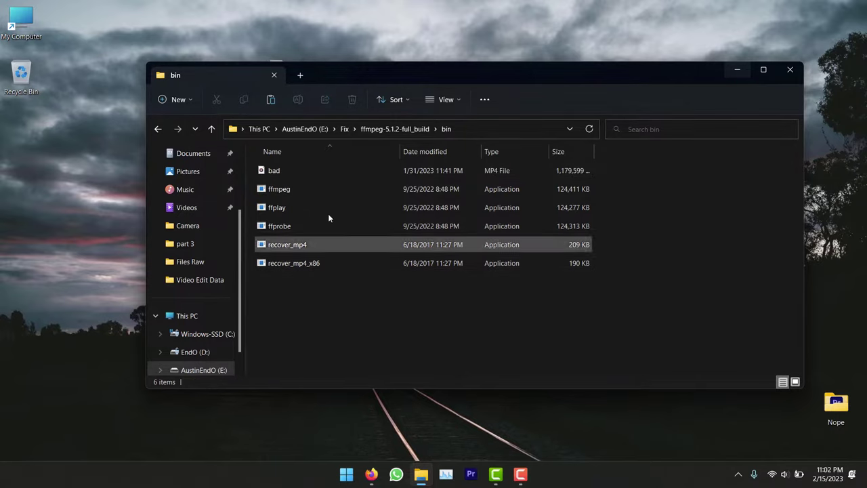
Copy the intact video VID_20230131_210330 from the Files Raw folder on E: to the clipboard.
{"action": "left_click", "coordinate": [157, 130]}
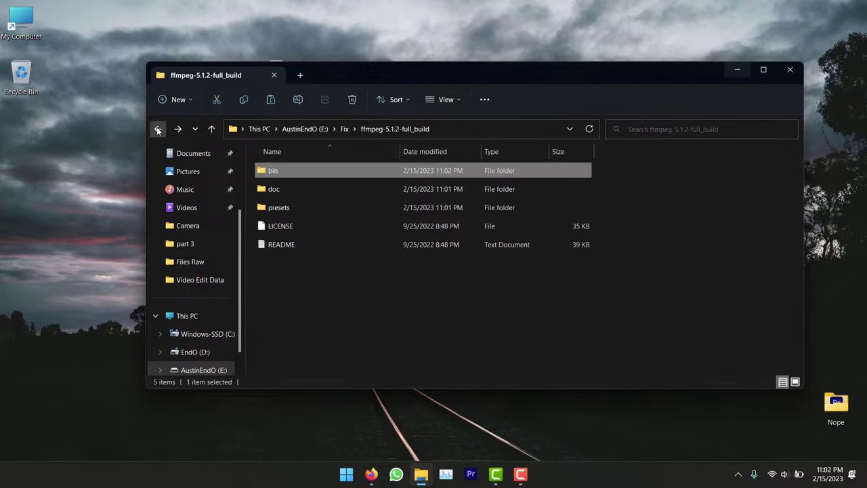
{"action": "left_click", "coordinate": [158, 130]}
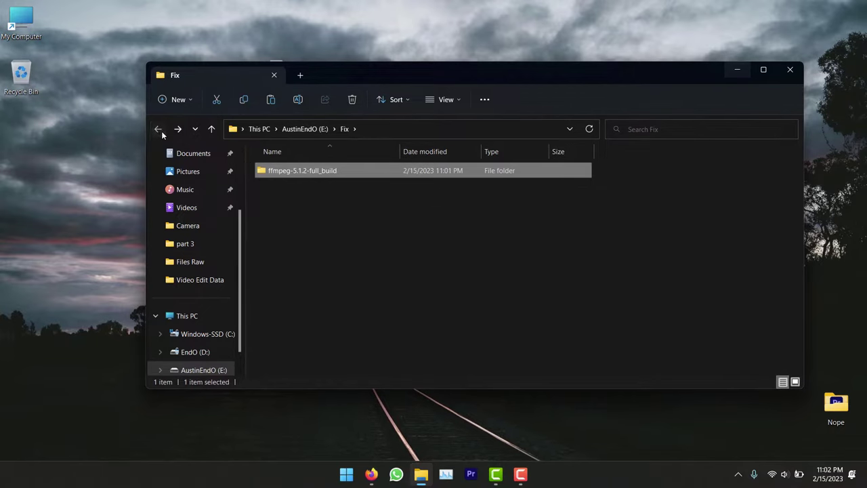
{"action": "left_click", "coordinate": [158, 130]}
{"action": "left_click", "coordinate": [289, 169]}
{"action": "double_click", "coordinate": [289, 168]}
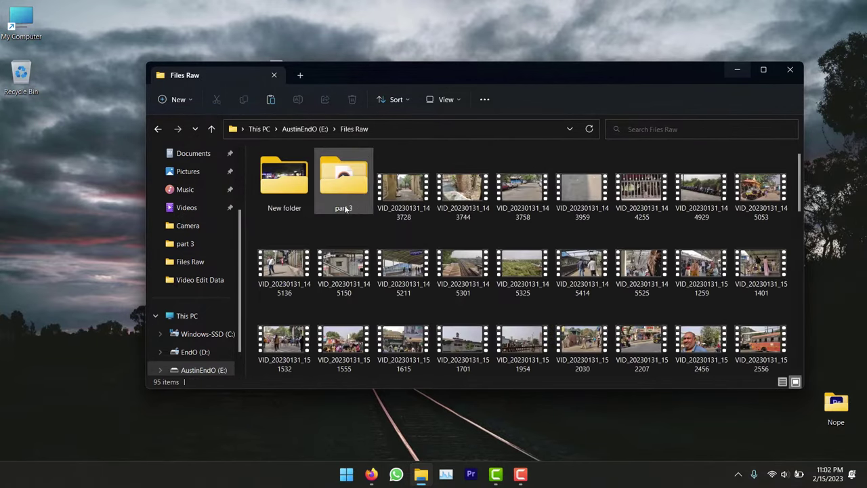
{"action": "scroll", "coordinate": [363, 226], "scroll_direction": "down", "scroll_amount": 10}
{"action": "left_click", "coordinate": [368, 339]}
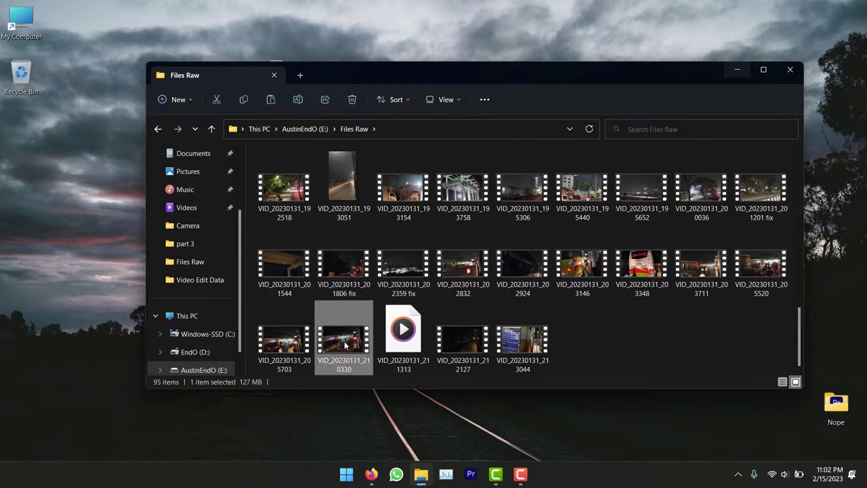
{"action": "right_click", "coordinate": [344, 342]}
{"action": "left_click", "coordinate": [387, 356]}
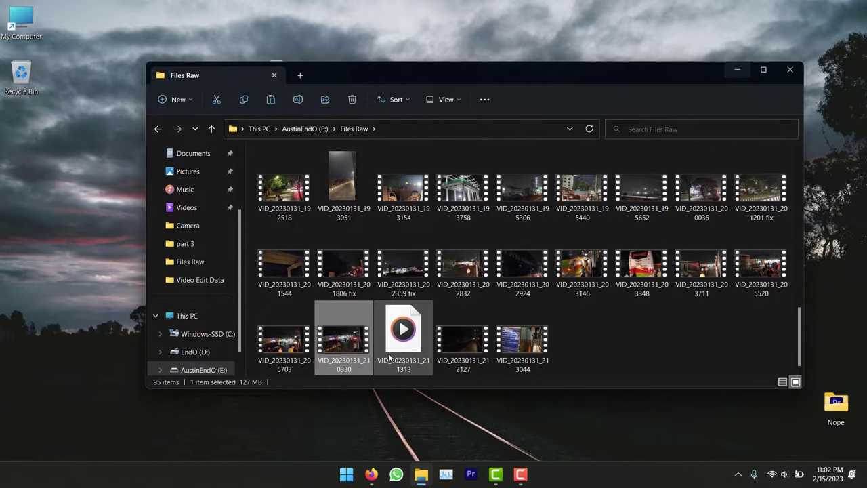
Paste VID_20230131_210330 into the bin folder of ffmpeg-5.1.2-full_build, alongside the bad video.
{"action": "left_click", "coordinate": [159, 131]}
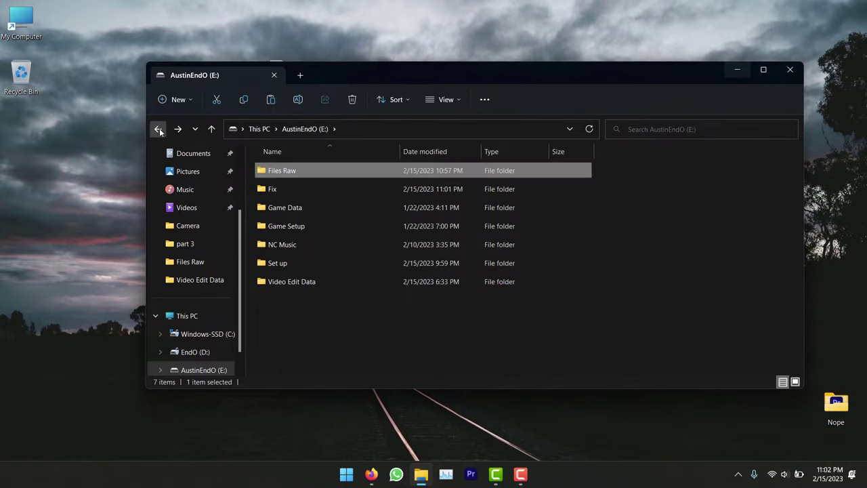
{"action": "double_click", "coordinate": [298, 183]}
{"action": "double_click", "coordinate": [308, 176]}
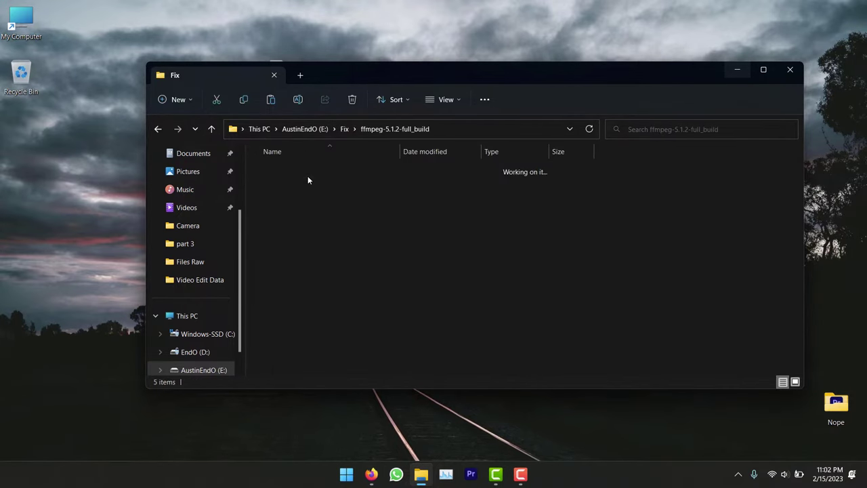
{"action": "double_click", "coordinate": [308, 176]}
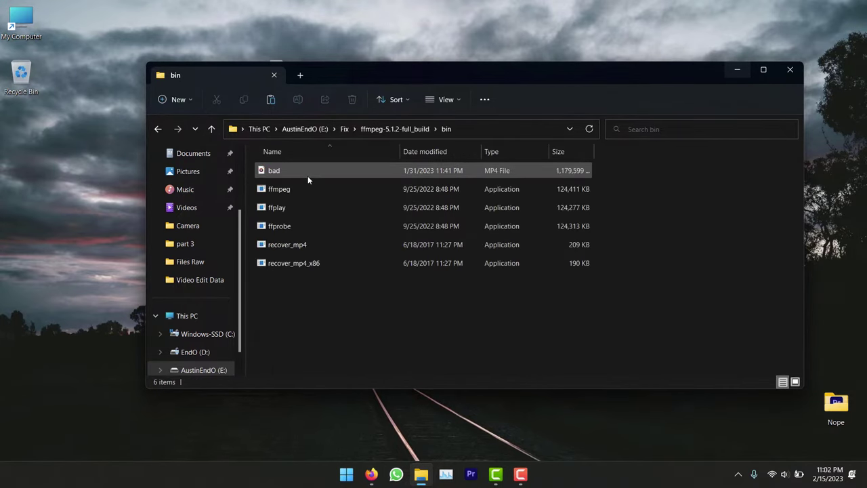
{"action": "right_click", "coordinate": [332, 296]}
{"action": "left_click", "coordinate": [348, 308]}
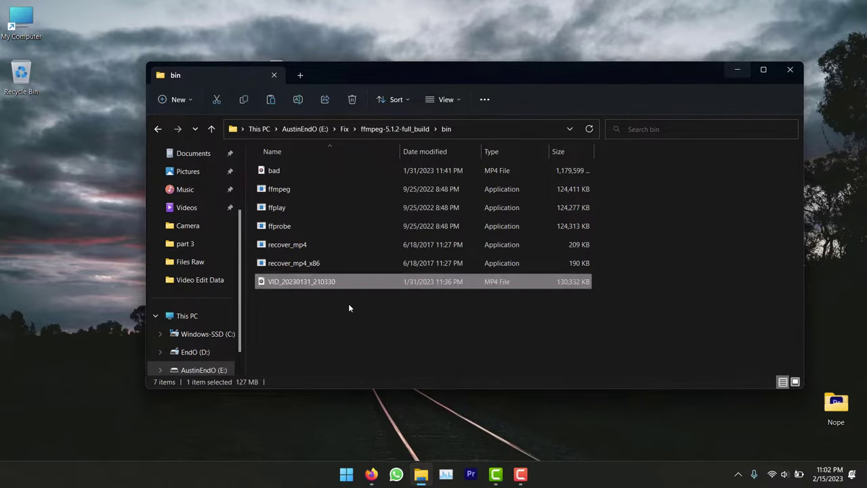
Play VID_20230131_210330 from the bin folder in Media Player as a check and close the player.
{"action": "double_click", "coordinate": [326, 286]}
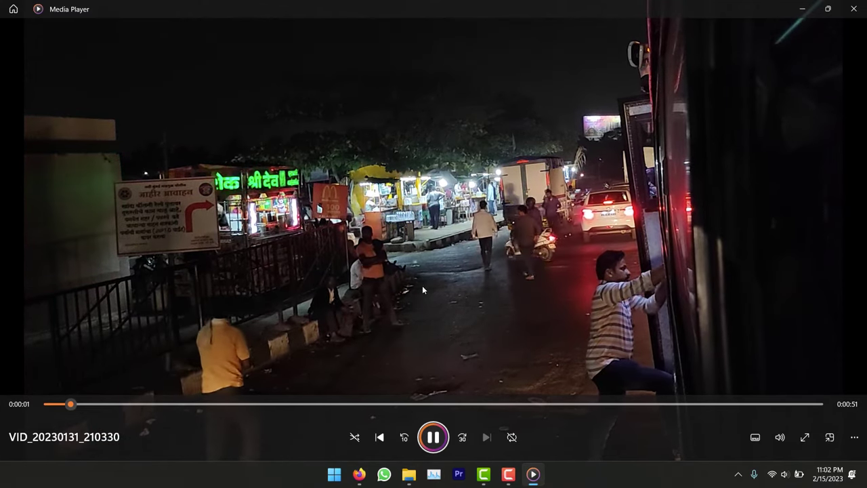
{"action": "left_click", "coordinate": [856, 12]}
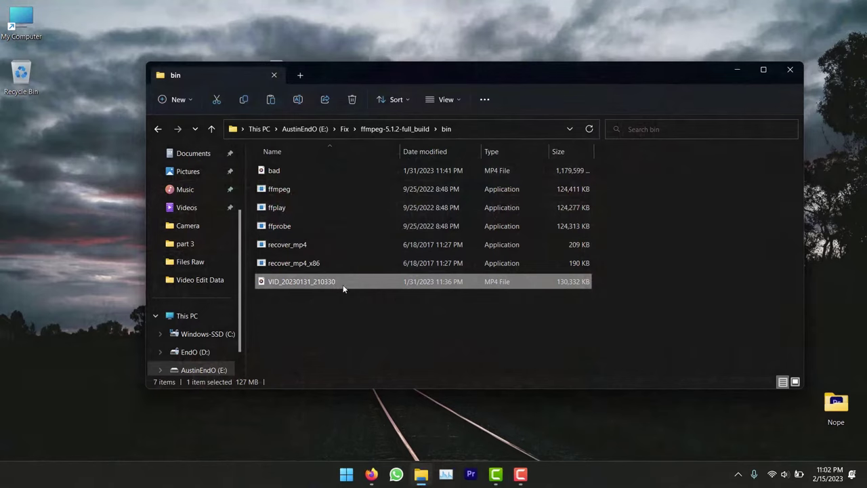
Rename the intact video VID_20230131_210330 in the bin folder as good.
{"action": "left_click", "coordinate": [343, 285]}
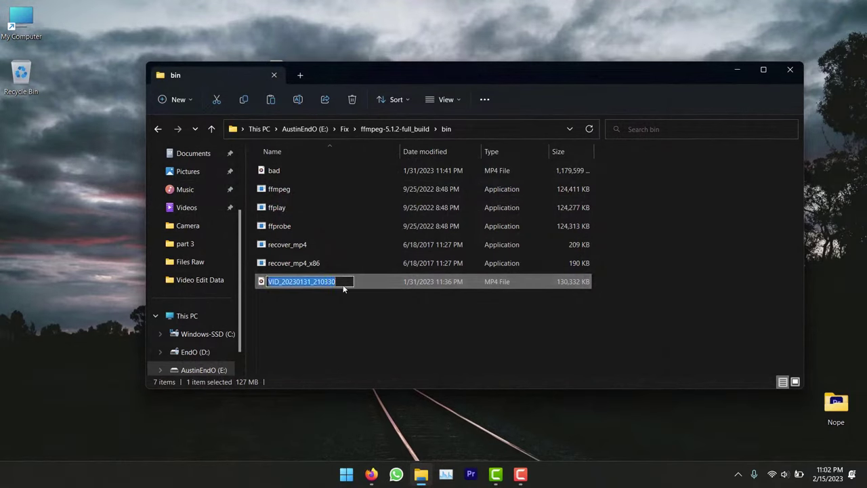
{"action": "type", "text": "good"}
{"action": "key", "text": "Return"}
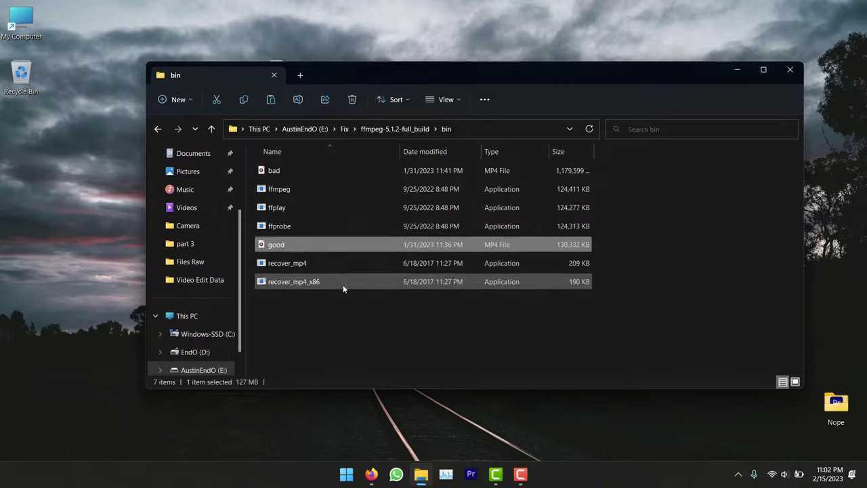
{"action": "left_click", "coordinate": [382, 316]}
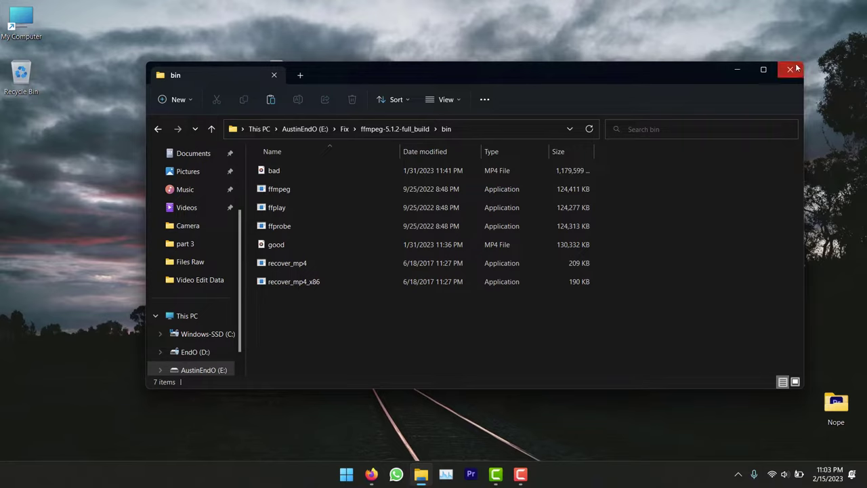
Copy the full path of the bin folder to the clipboard and move the folder window aside to free desktop space.
{"action": "left_click", "coordinate": [462, 134]}
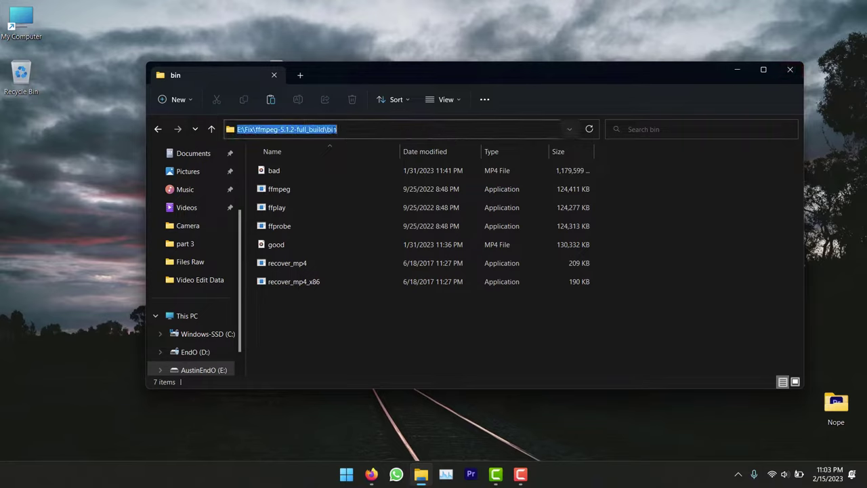
{"action": "right_click", "coordinate": [309, 129]}
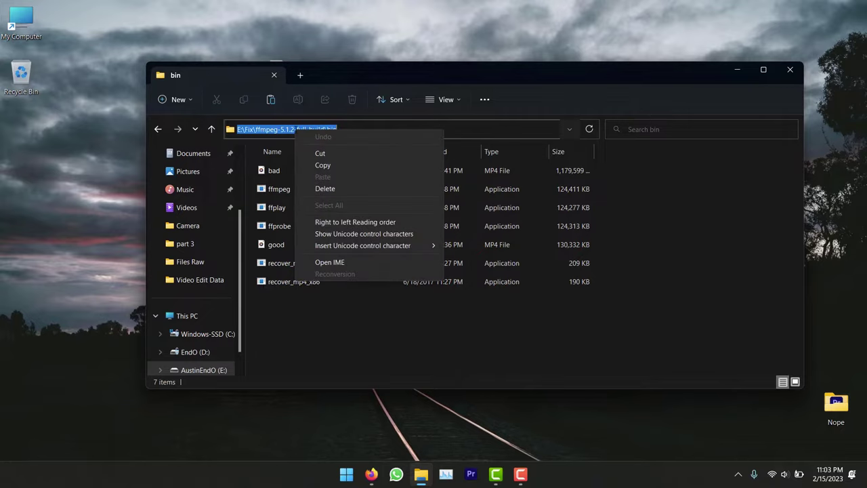
{"action": "left_click", "coordinate": [329, 165]}
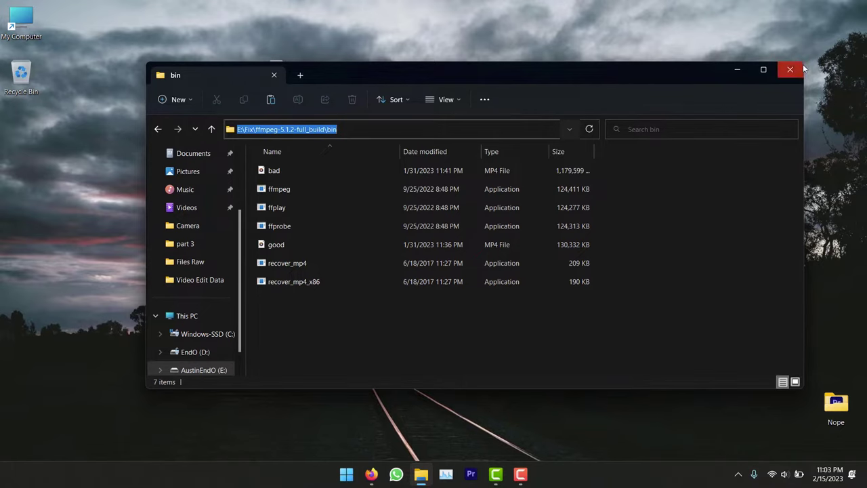
{"action": "left_click_drag", "start_coordinate": [804, 63], "coordinate": [637, 154]}
{"action": "left_click_drag", "start_coordinate": [504, 162], "coordinate": [726, 18]}
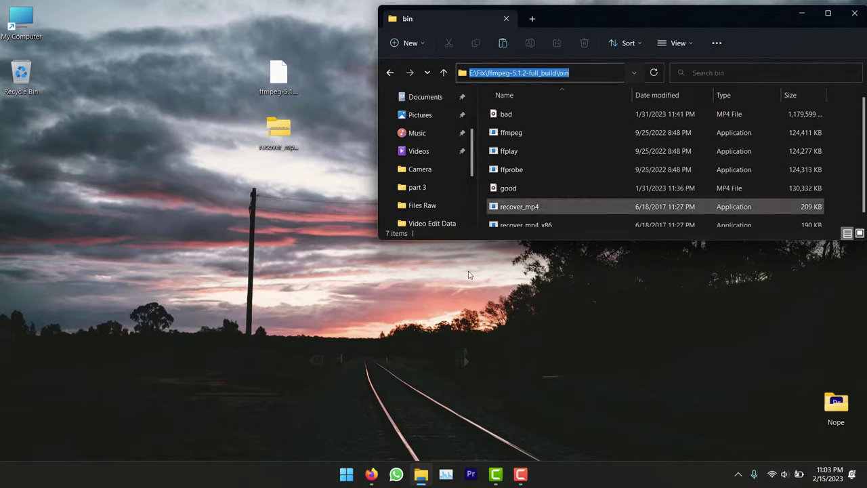
Open Command Prompt as administrator and arrange its narrowed window beside the bin folder window.
{"action": "left_click", "coordinate": [347, 474]}
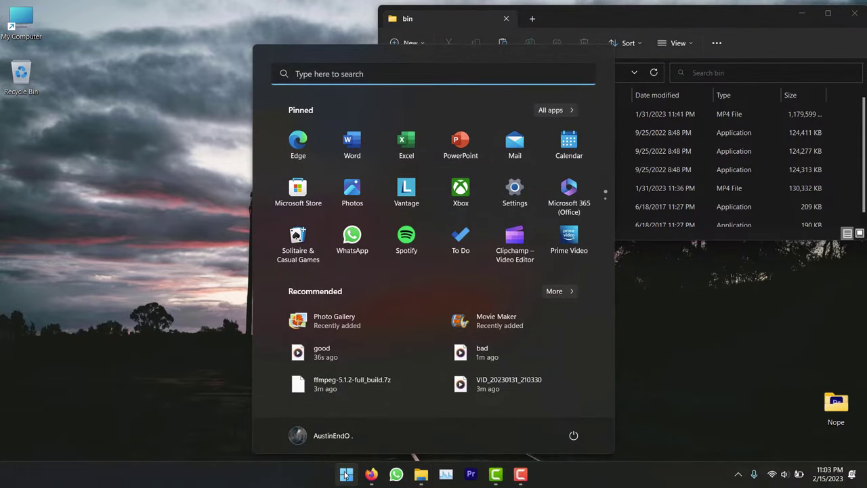
{"action": "type", "text": "cmd"}
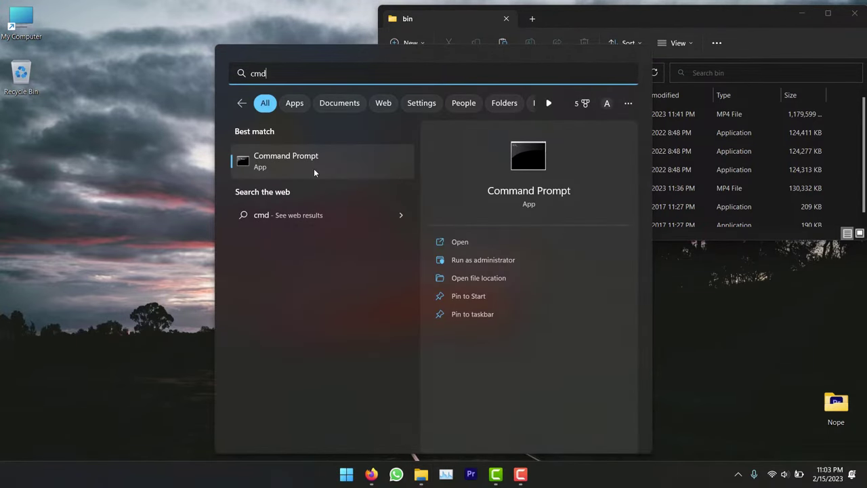
{"action": "right_click", "coordinate": [314, 168]}
{"action": "left_click", "coordinate": [351, 180]}
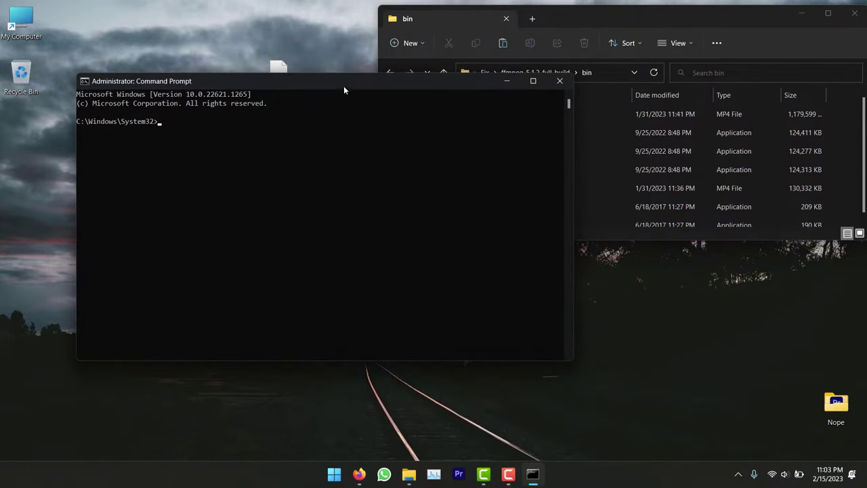
{"action": "left_click_drag", "start_coordinate": [344, 86], "coordinate": [317, 116]}
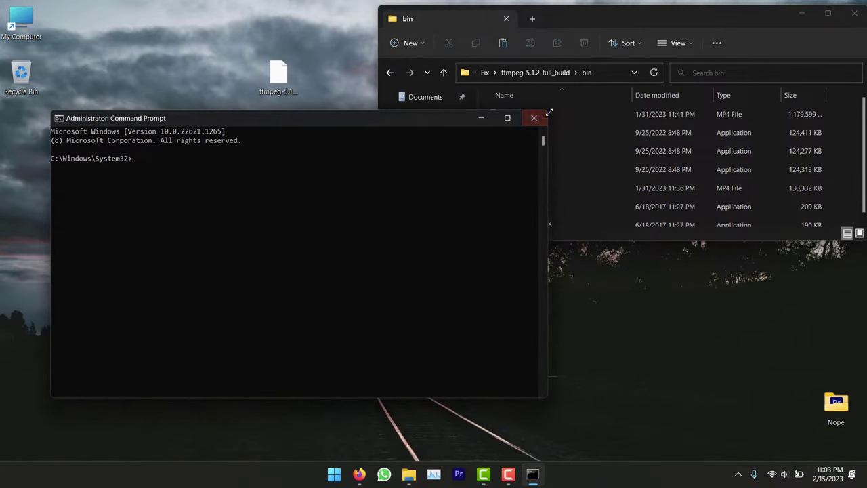
{"action": "left_click_drag", "start_coordinate": [547, 113], "coordinate": [472, 119]}
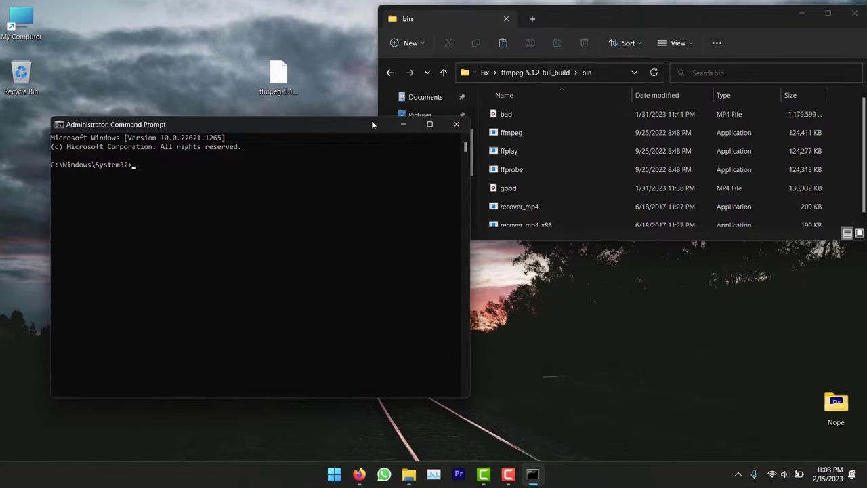
{"action": "left_click_drag", "start_coordinate": [371, 125], "coordinate": [341, 144]}
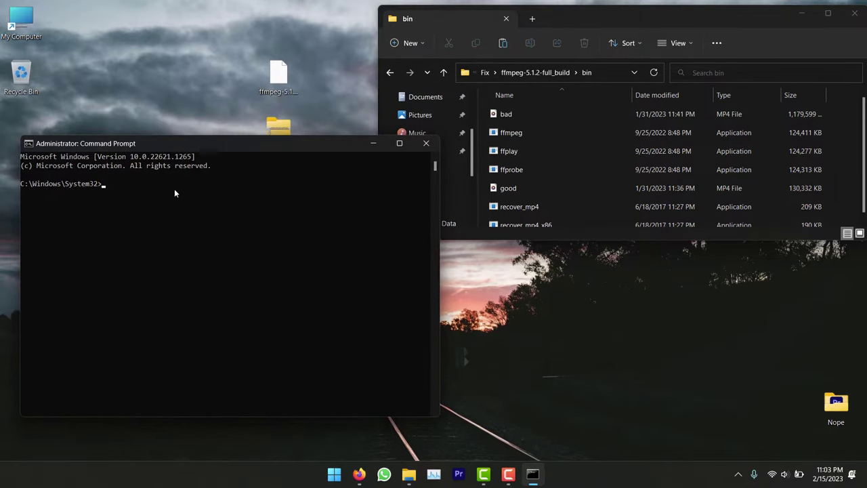
Change the working directory to E:\Fix\ffmpeg-5.1.2-full_build\bin with cd /d and list its contents with dir.
{"action": "type", "text": "cd /d"}
{"action": "key", "text": "ctrl+v"}
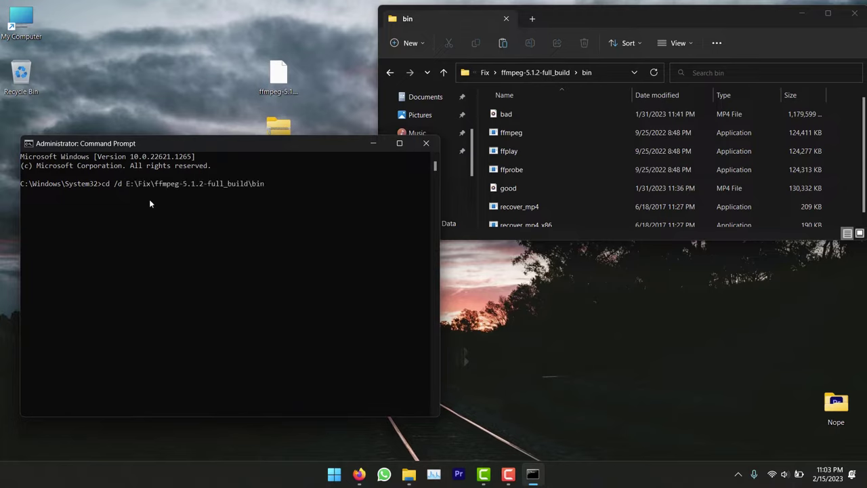
{"action": "key", "text": "Return"}
{"action": "type", "text": "dir"}
{"action": "key", "text": "Return"}
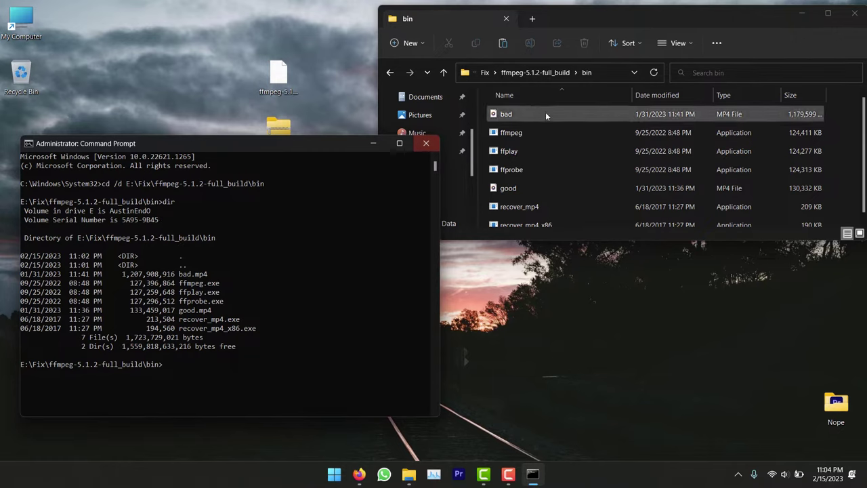
Analyze the intact video by running recover_mp4.exe good.mp4 --analyze in Command Prompt.
{"action": "left_click_drag", "start_coordinate": [598, 23], "coordinate": [620, 160]}
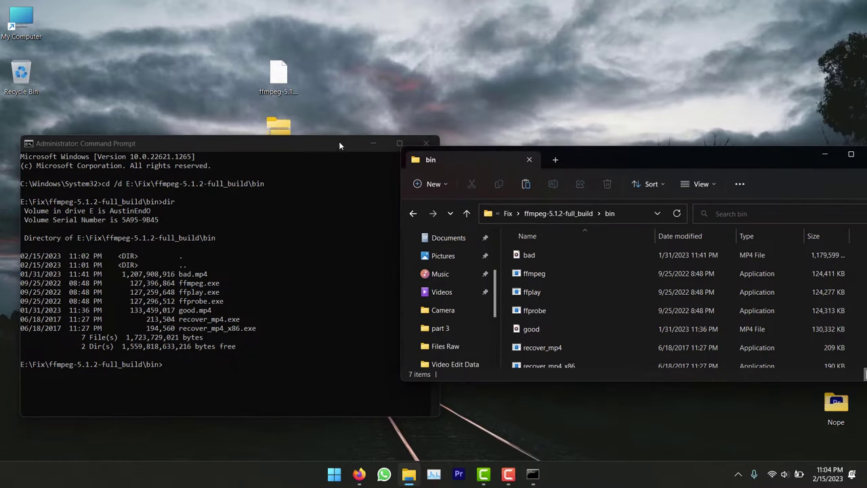
{"action": "left_click", "coordinate": [320, 140]}
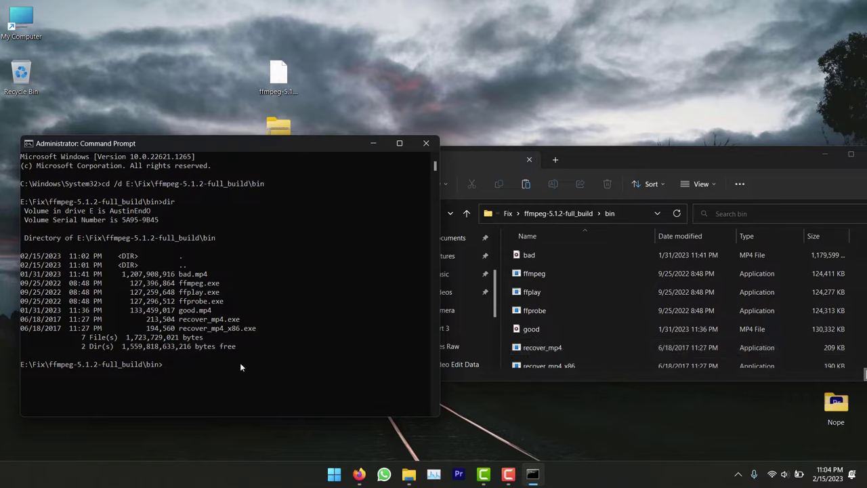
{"action": "type", "text": "recover_mp"}
{"action": "type", "text": "4.exe "}
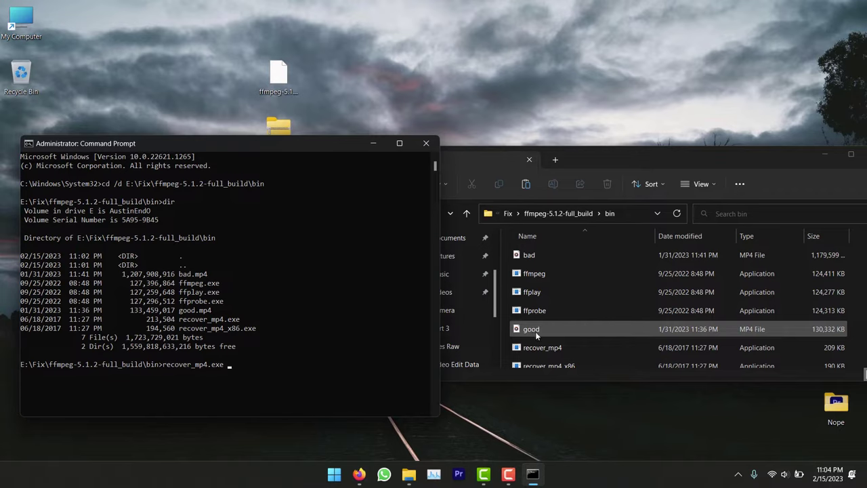
{"action": "type", "text": "goo"}
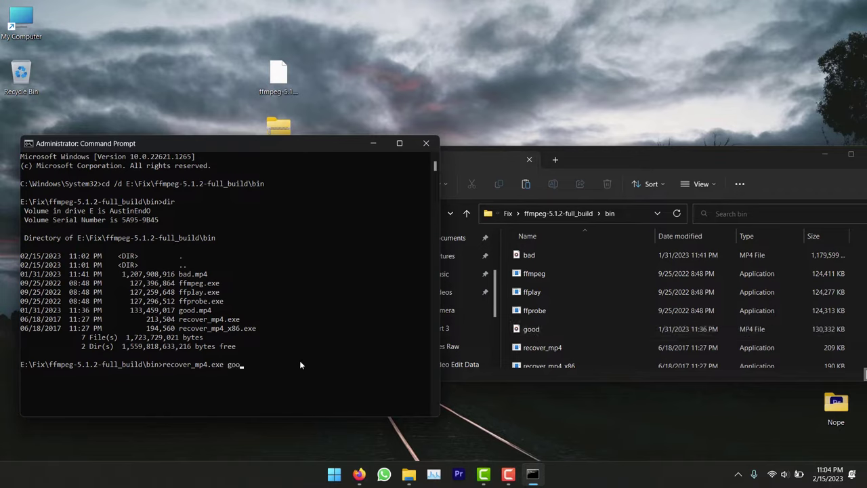
{"action": "type", "text": "d.mp4 --analyze"}
{"action": "key", "text": "Return"}
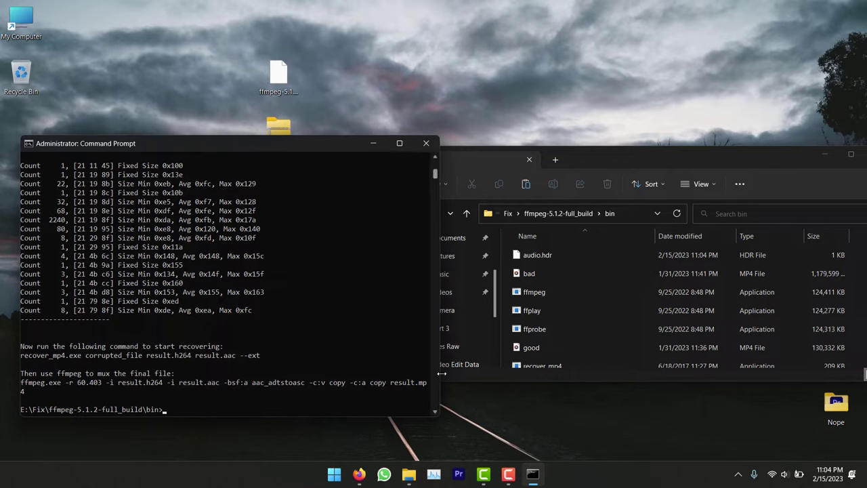
Widen the Command Prompt window and copy the suggested recovery and ffmpeg mux commands from the end of the output.
{"action": "left_click_drag", "start_coordinate": [440, 373], "coordinate": [456, 374]}
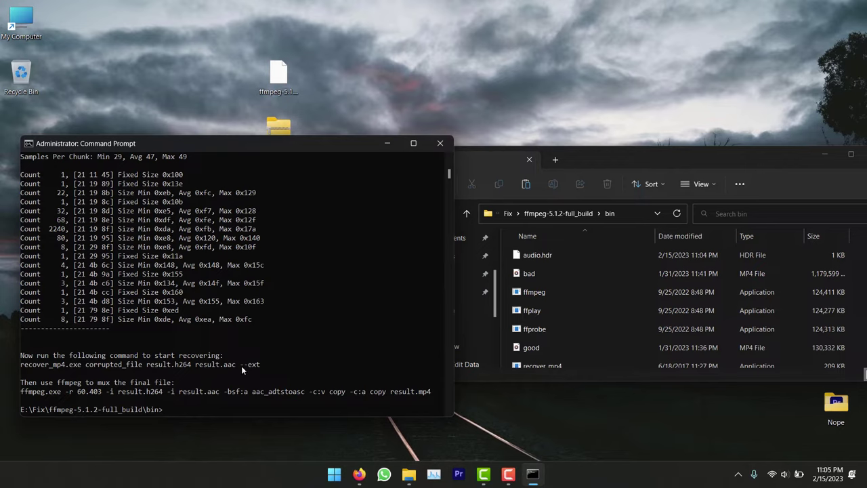
{"action": "left_click_drag", "start_coordinate": [431, 394], "coordinate": [21, 359]}
{"action": "right_click", "coordinate": [51, 366]}
{"action": "left_click_drag", "start_coordinate": [431, 394], "coordinate": [14, 354]}
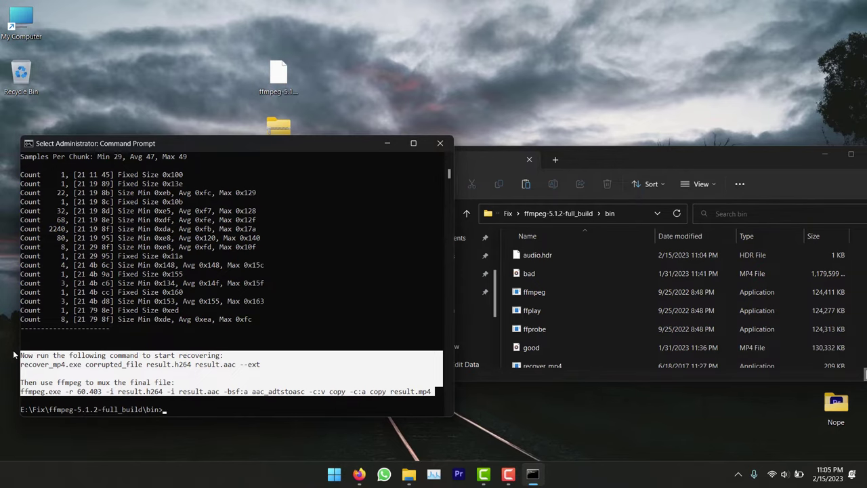
{"action": "right_click", "coordinate": [13, 354]}
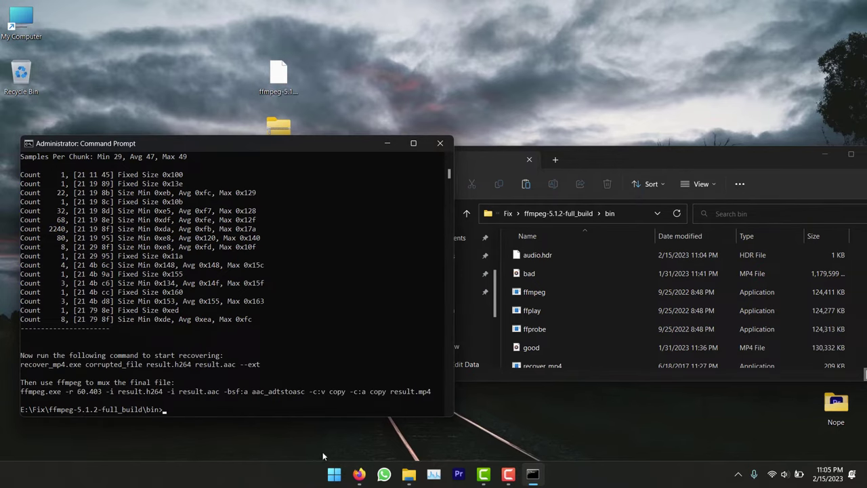
Open Notepad, paste the copied recovery and mux commands into a blank document, and move its window clear of the command output.
{"action": "left_click", "coordinate": [335, 476]}
{"action": "type", "text": "npt"}
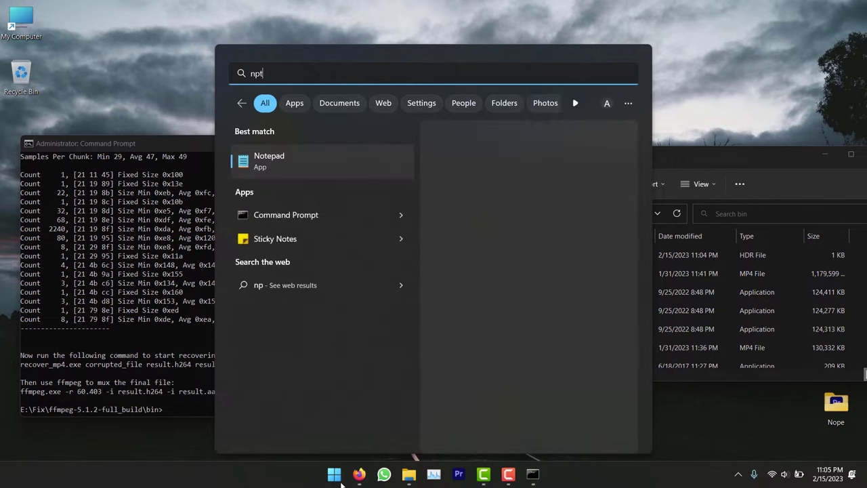
{"action": "left_click", "coordinate": [324, 166]}
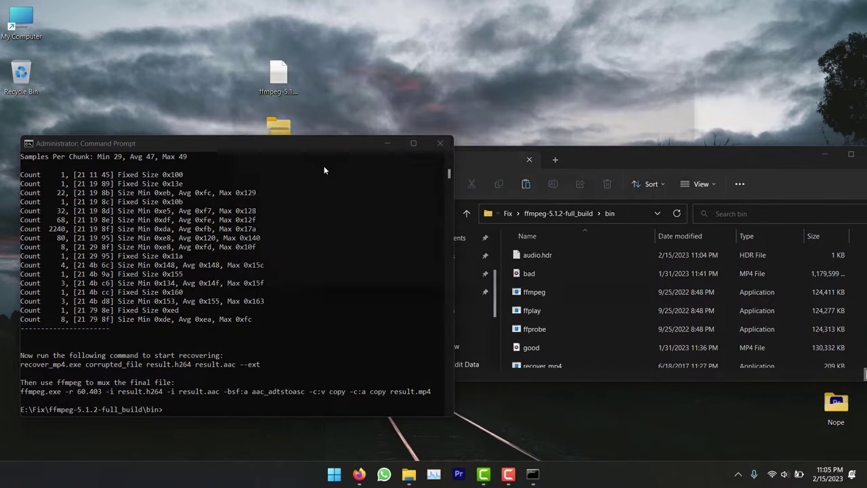
{"action": "type", "text": "Now run the following command to start recovering: recover_mp4.exe corrupted_file result.h264 result.aac --ext  Then use ffmpeg to mux the final file: ffmpeg.exe -r 60.403 -i result.h264 -i result.aac -bsf:a aac_adtstoasc -c:v copy -c:a copy result.mp4"}
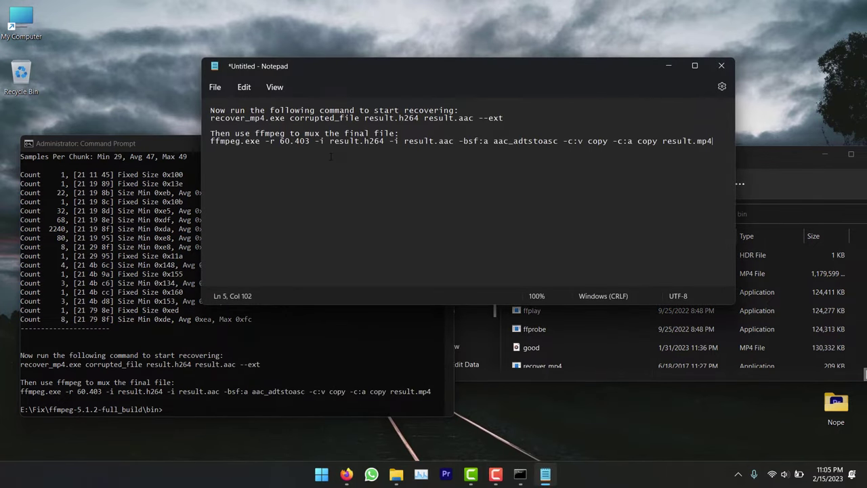
{"action": "left_click_drag", "start_coordinate": [481, 64], "coordinate": [621, 14]}
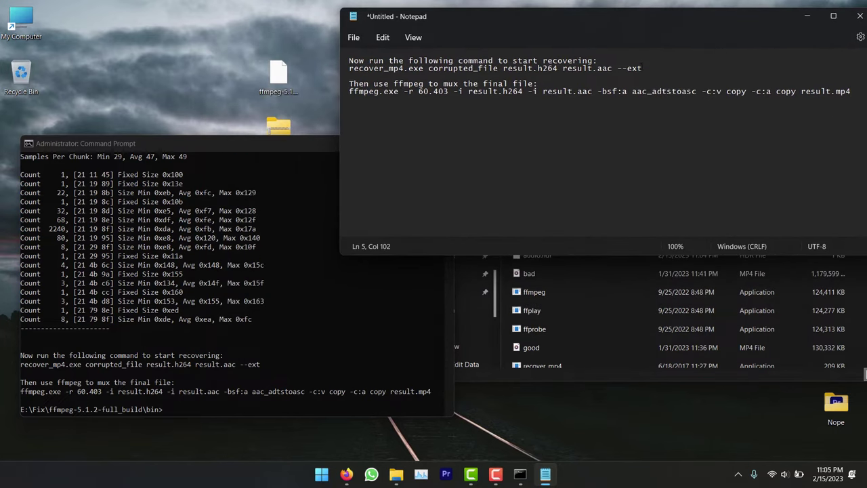
Copy the arguments result.h264 result.aac --ext from the recovery command in the Notepad document.
{"action": "left_click_drag", "start_coordinate": [643, 67], "coordinate": [513, 68]}
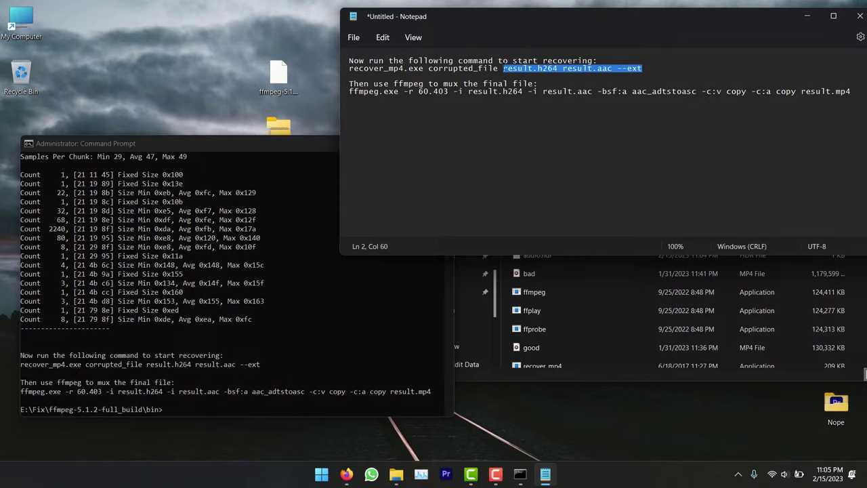
{"action": "left_click", "coordinate": [510, 67]}
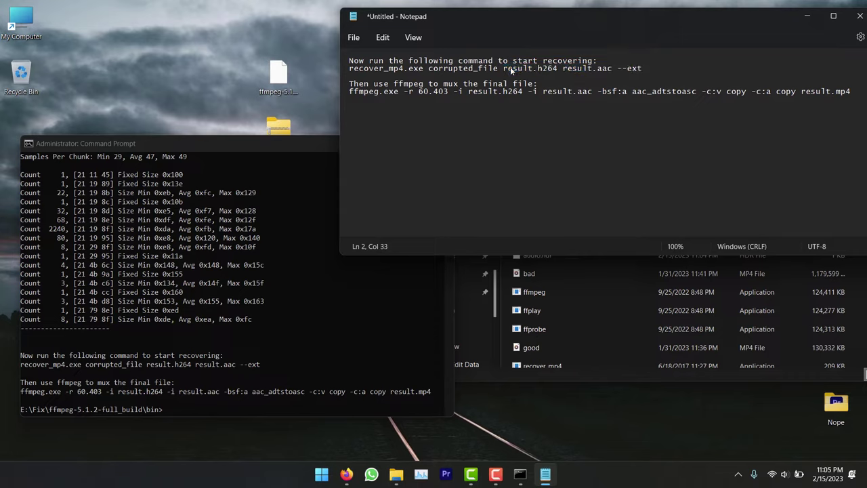
{"action": "key", "text": "Down"}
{"action": "left_click_drag", "start_coordinate": [350, 77], "coordinate": [503, 68]}
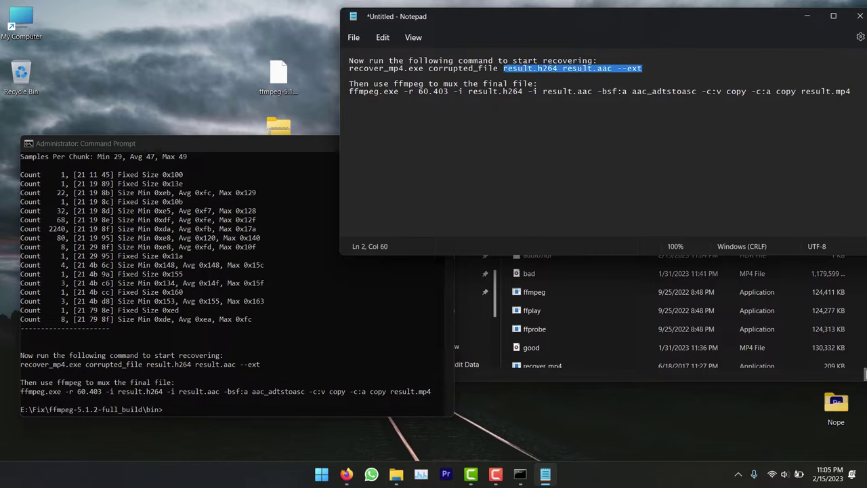
{"action": "right_click", "coordinate": [504, 69]}
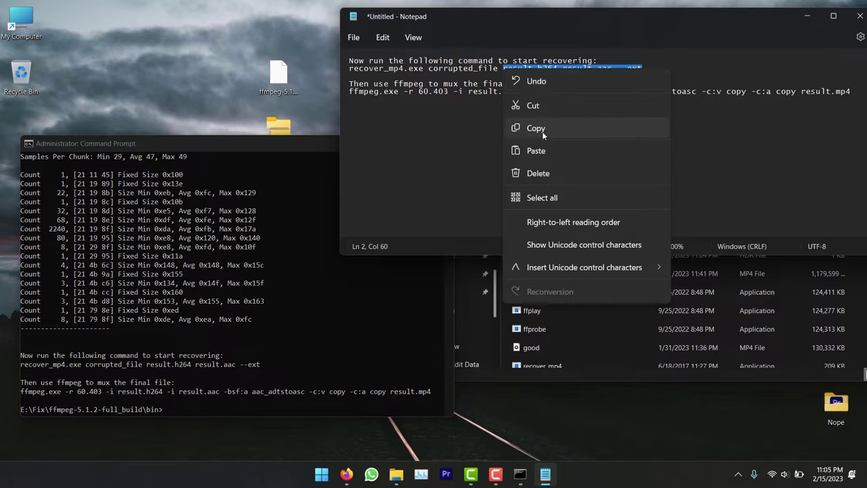
{"action": "left_click", "coordinate": [542, 129]}
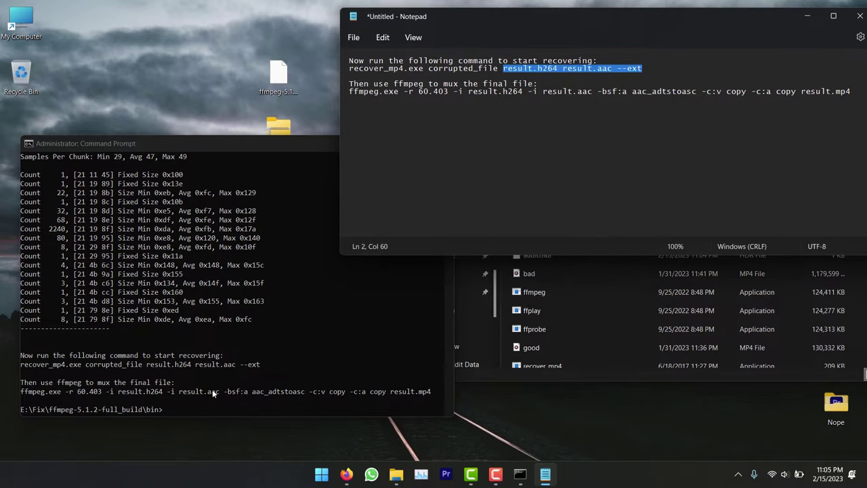
Return to Command Prompt and begin the recovery command with recover_mp4.
{"action": "left_click", "coordinate": [312, 170]}
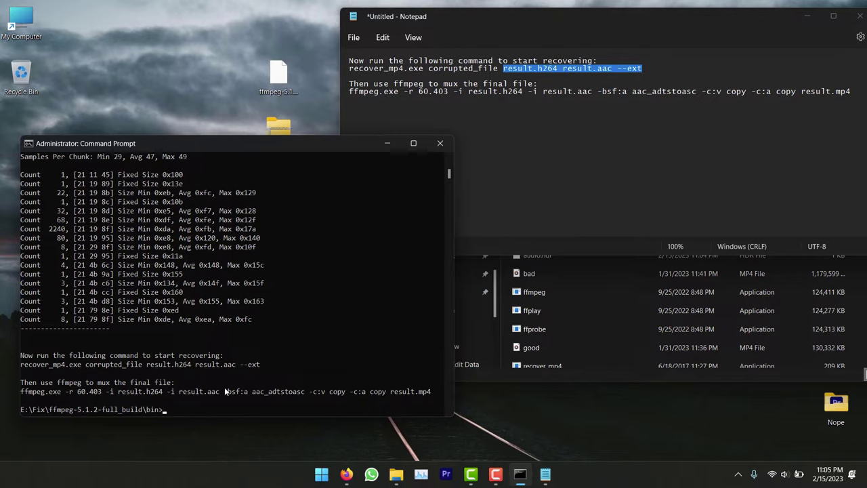
{"action": "scroll", "coordinate": [637, 339], "scroll_direction": "down", "scroll_amount": 2}
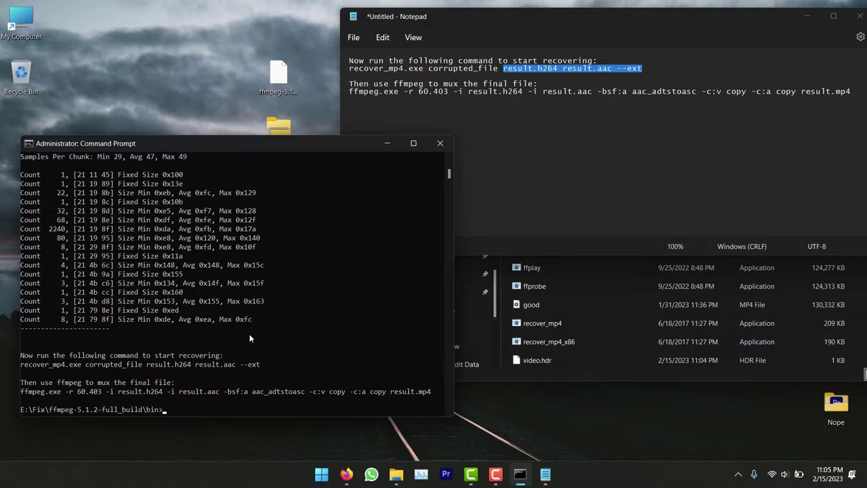
{"action": "type", "text": "recover_mp4"}
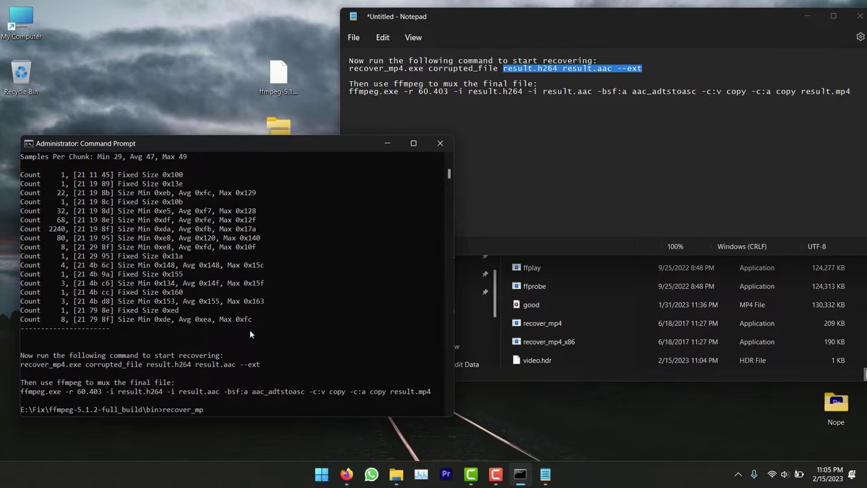